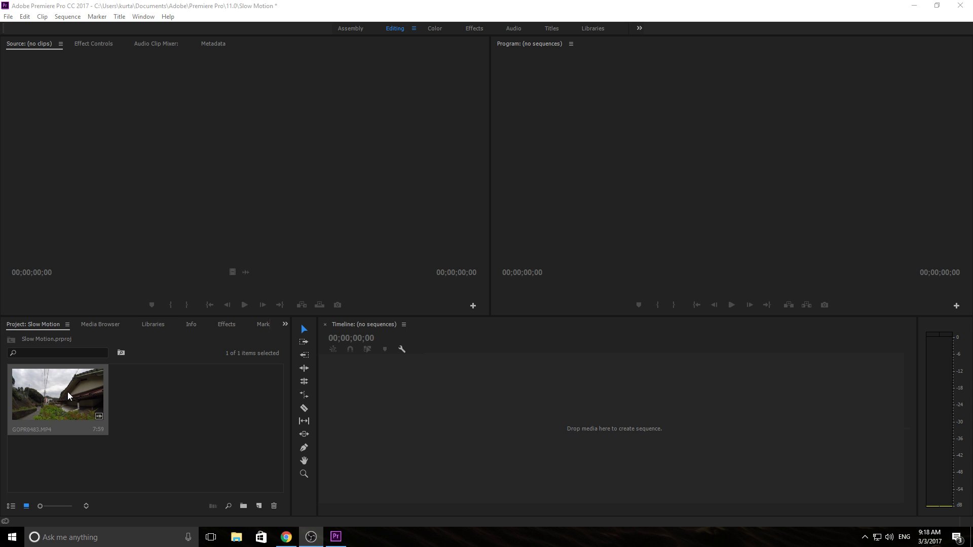
Step: Check the frame rate in the properties of the clip GOPR0483.MP4
{"action": "right_click", "coordinate": [38, 391]}
{"action": "left_click", "coordinate": [82, 177]}
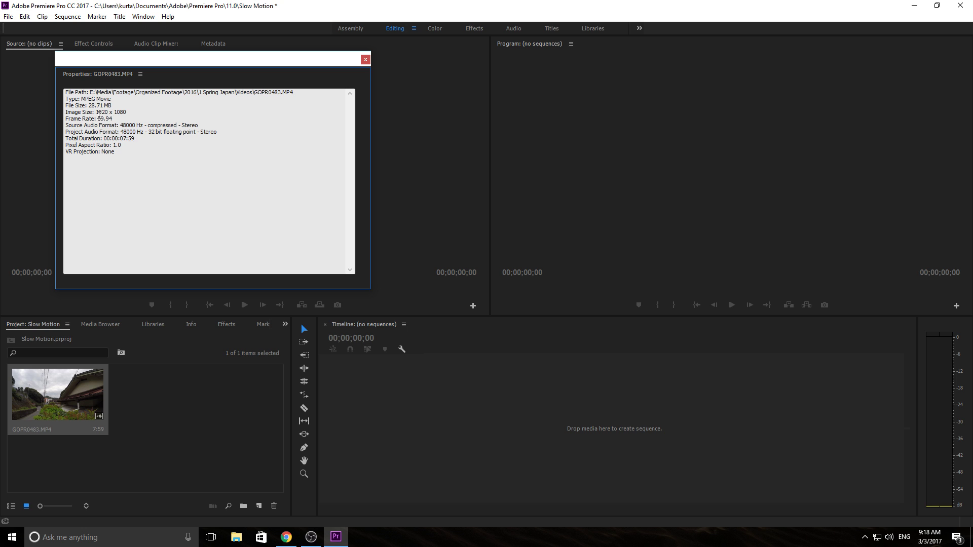
{"action": "left_click_drag", "start_coordinate": [97, 118], "coordinate": [111, 116]}
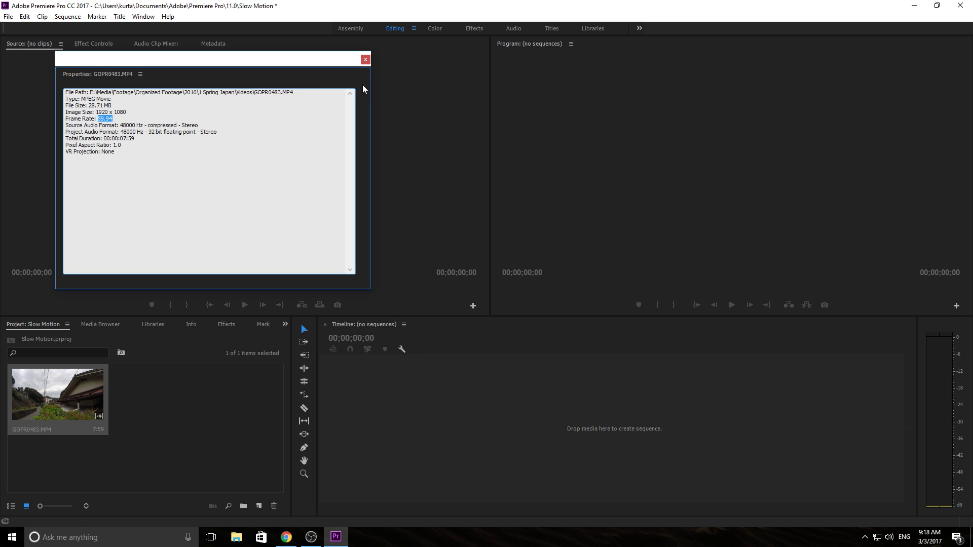
{"action": "left_click", "coordinate": [365, 60]}
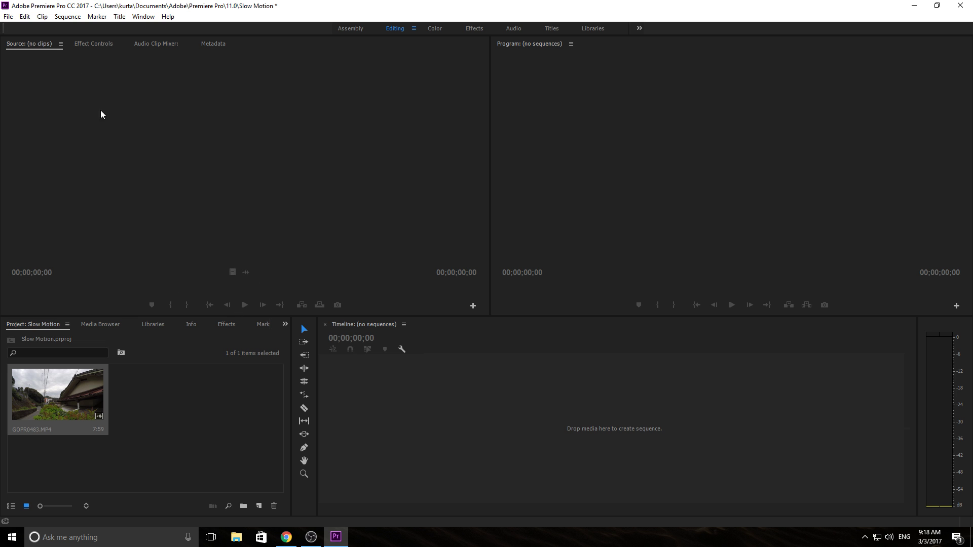
Step: Create a new sequence from the Digital SLR preset DSLR 1080p30
{"action": "left_click", "coordinate": [67, 17]}
{"action": "mouse_move", "coordinate": [36, 19]}
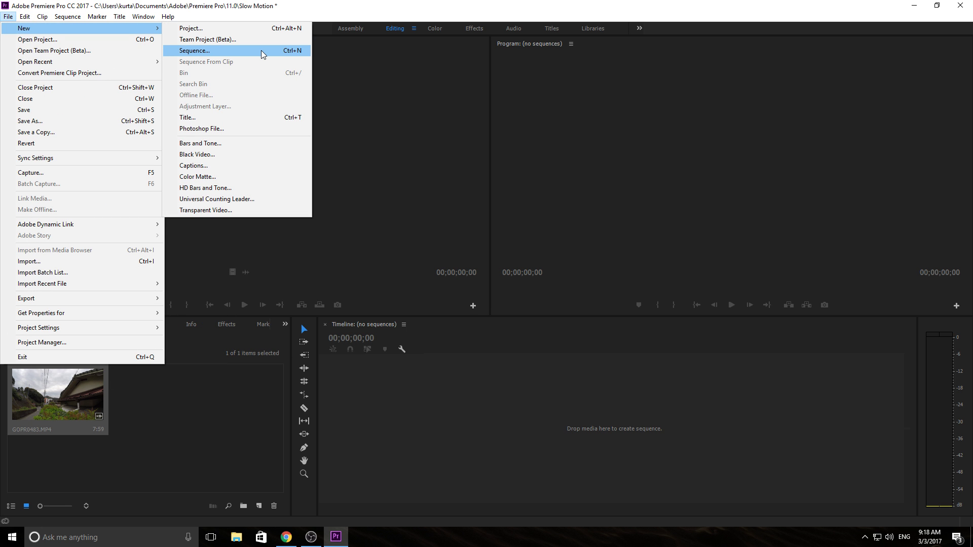
{"action": "left_click", "coordinate": [261, 51]}
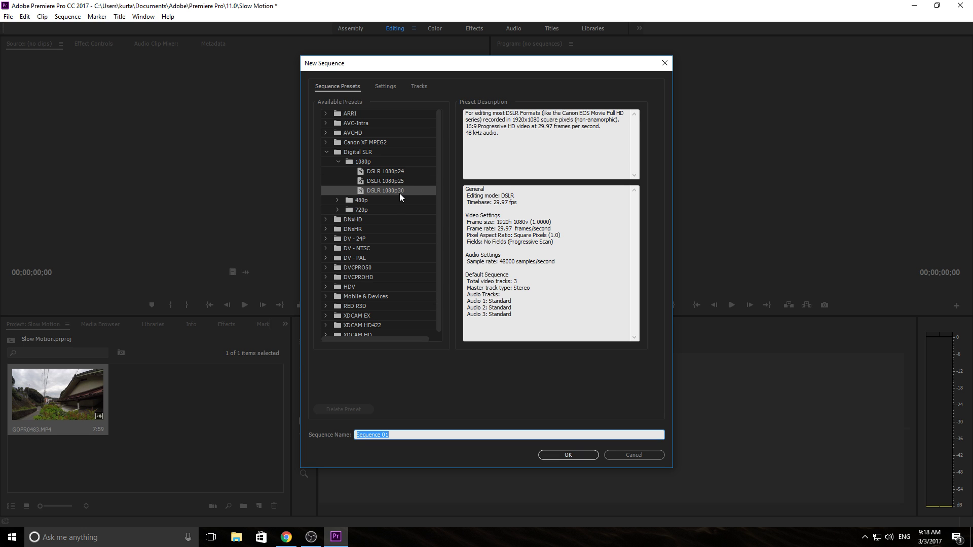
{"action": "left_click", "coordinate": [579, 455]}
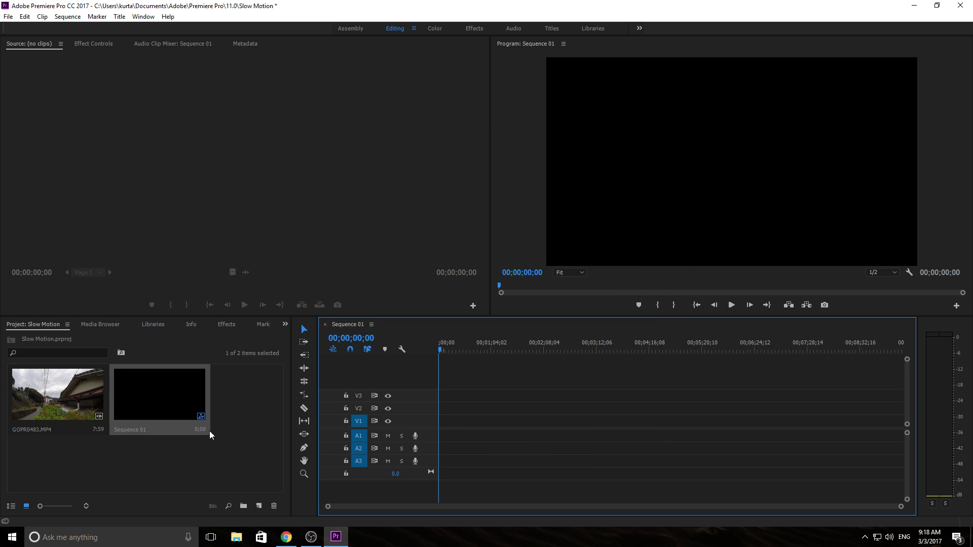
Step: Place GOPR0483.MP4 on tracks V1 and A1 at the start of the sequence, keeping the existing sequence settings
{"action": "left_click_drag", "start_coordinate": [54, 400], "coordinate": [445, 434]}
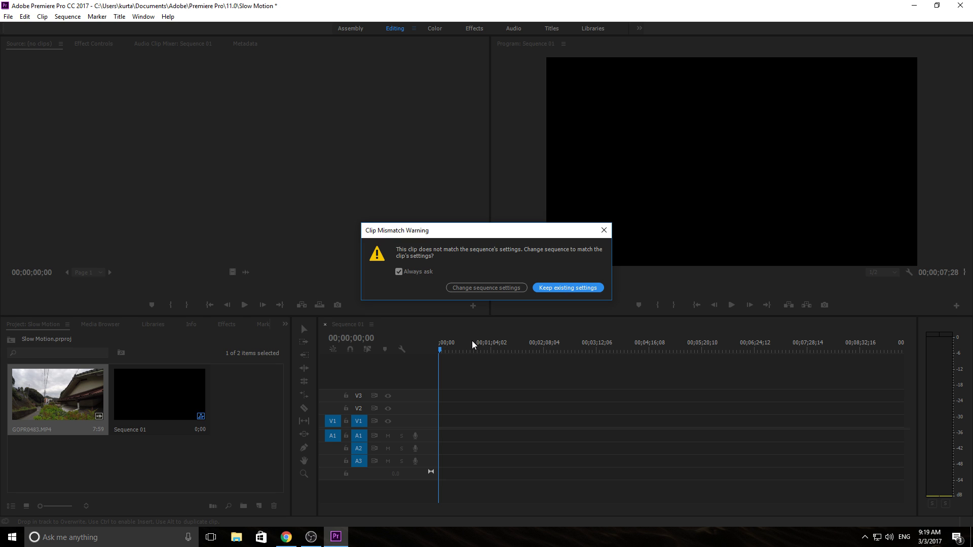
{"action": "left_click", "coordinate": [580, 288]}
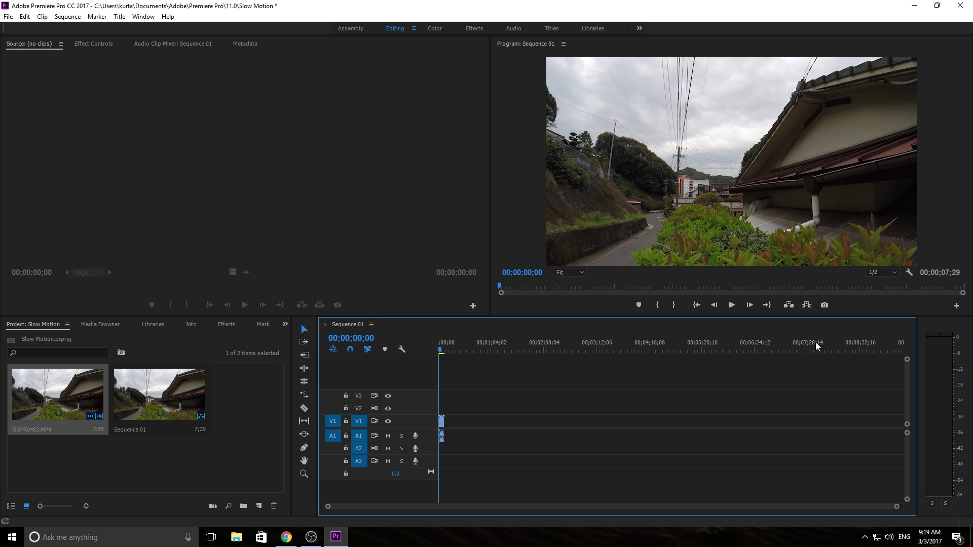
{"action": "scroll", "coordinate": [455, 415], "scroll_direction": "up", "scroll_amount": 10}
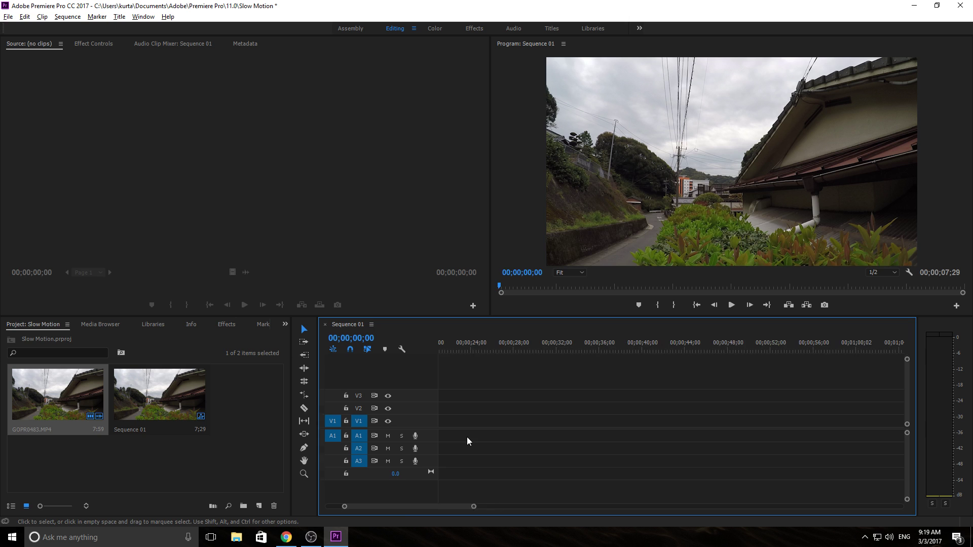
{"action": "scroll", "coordinate": [403, 503], "scroll_direction": "up", "scroll_amount": 5}
{"action": "scroll", "coordinate": [493, 421], "scroll_direction": "up", "scroll_amount": 2}
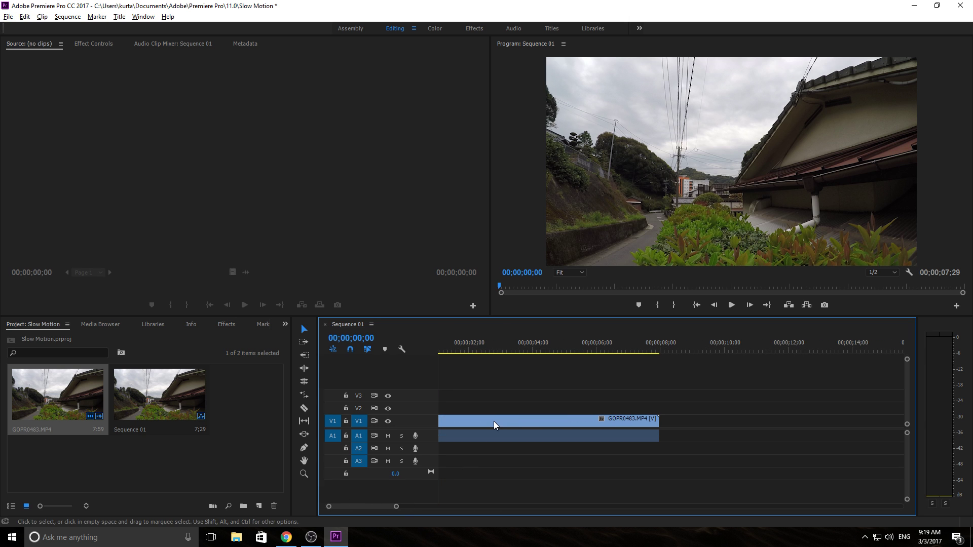
{"action": "left_click_drag", "start_coordinate": [372, 506], "coordinate": [344, 506]}
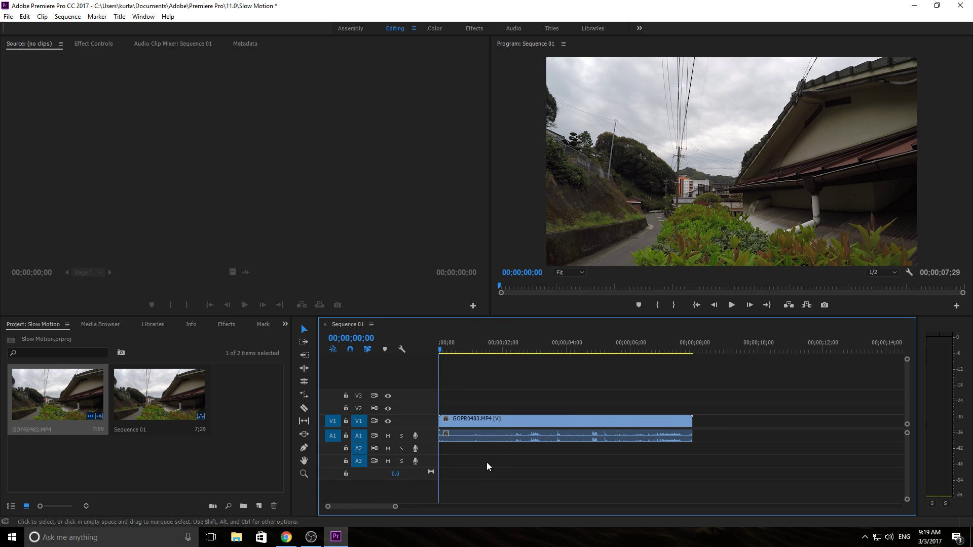
Step: Load GOPR0483.MP4 as the source clip and play back parts of the sequence, beginning from its start
{"action": "double_click", "coordinate": [39, 404]}
{"action": "left_click", "coordinate": [436, 343]}
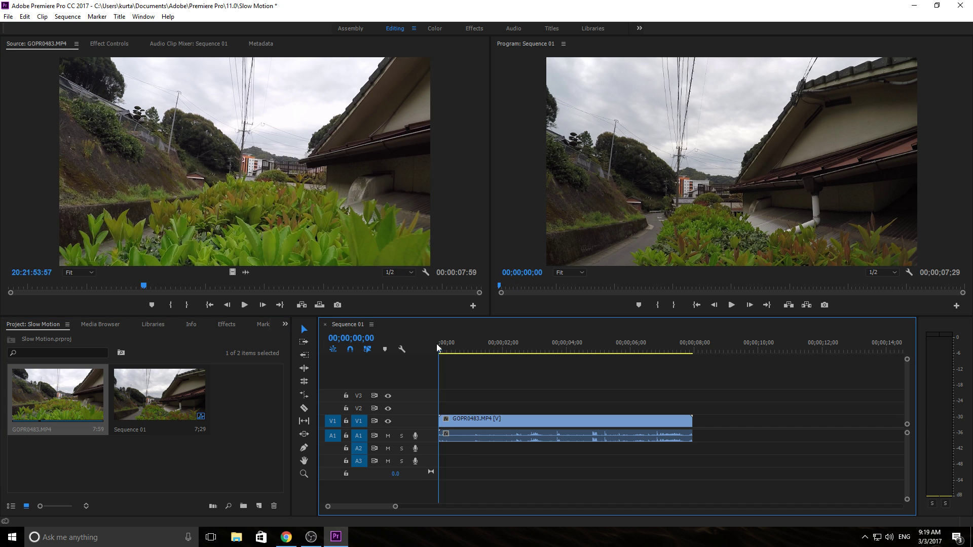
{"action": "key", "text": "space"}
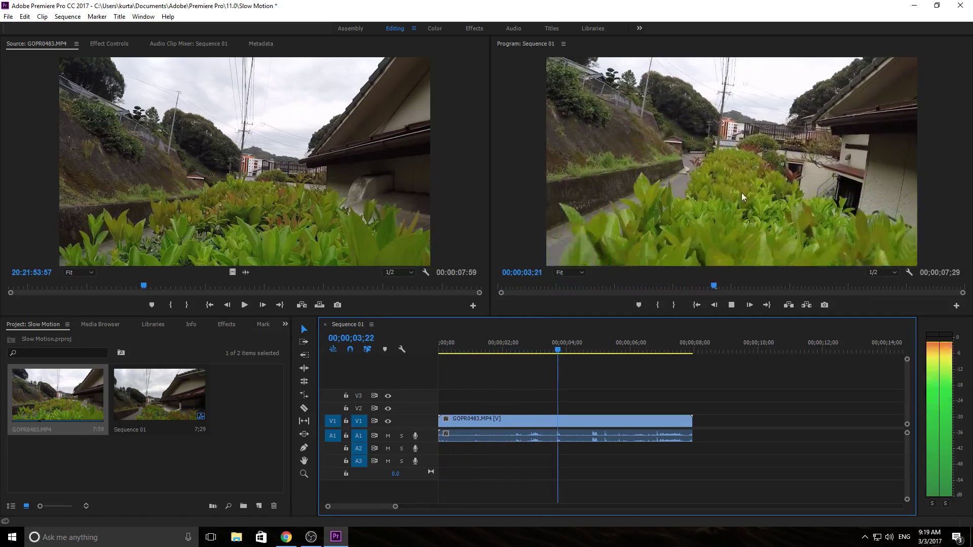
{"action": "key", "text": "space"}
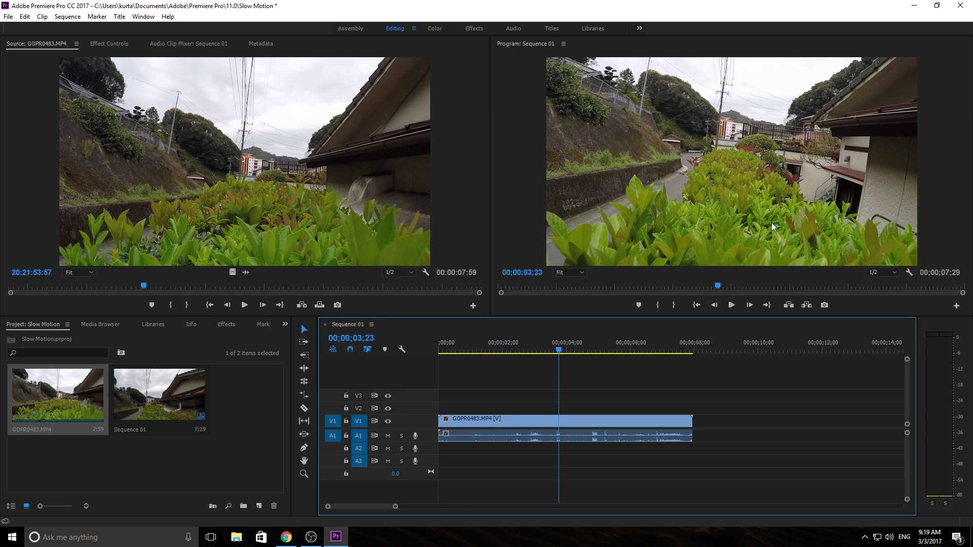
{"action": "left_click_drag", "start_coordinate": [560, 349], "coordinate": [600, 346]}
{"action": "key", "text": "space"}
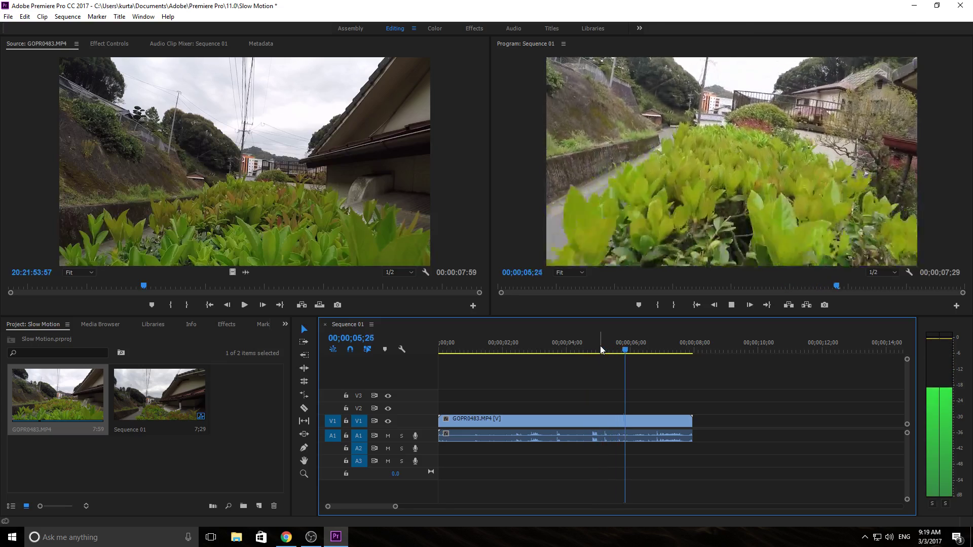
{"action": "key", "text": "space"}
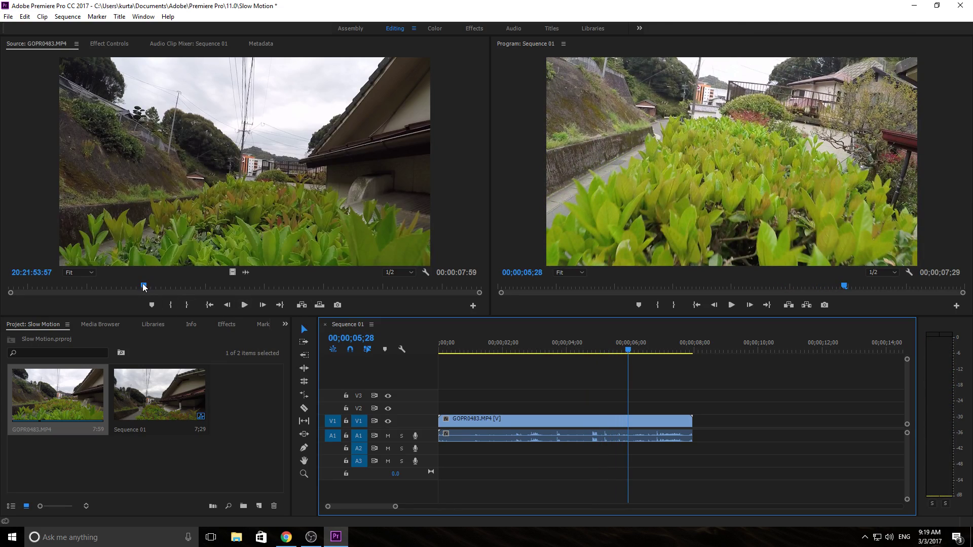
Step: Play the source clip GOPR0483.MP4 from its beginning to compare it with the sequence
{"action": "left_click_drag", "start_coordinate": [144, 286], "coordinate": [10, 289]}
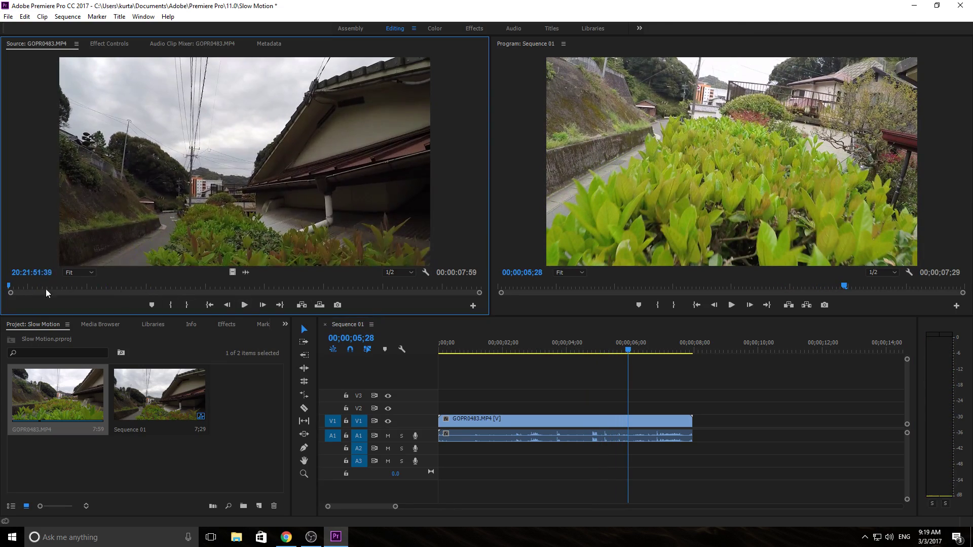
{"action": "left_click", "coordinate": [244, 304]}
{"action": "left_click", "coordinate": [244, 304]}
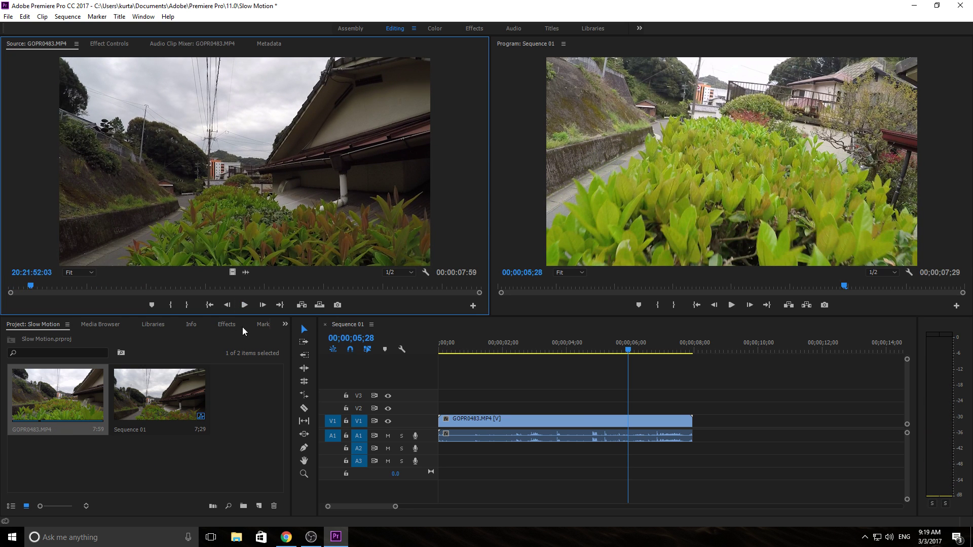
{"action": "key", "text": "space"}
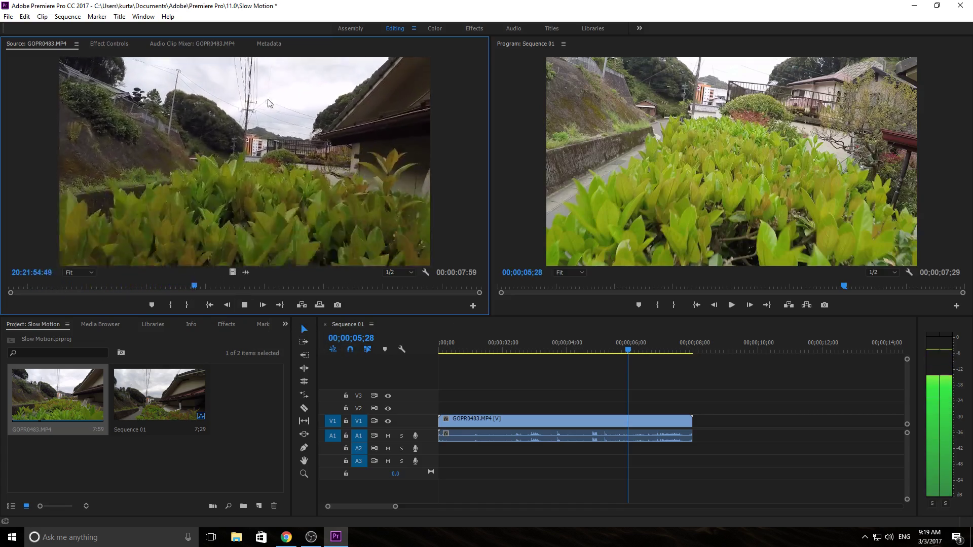
{"action": "key", "text": "space"}
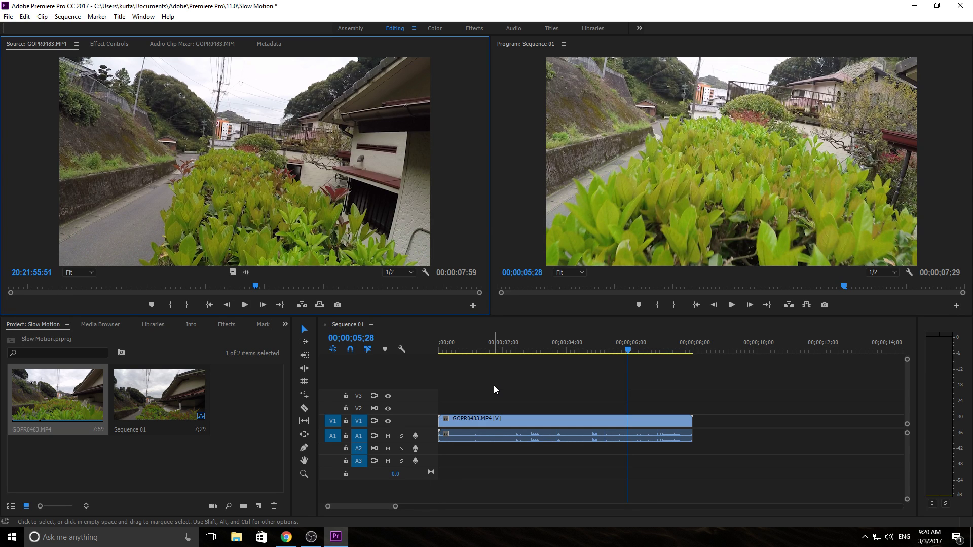
Step: Save the project and move the source clip's playhead back to 20:21:55:27
{"action": "key", "text": "ctrl+s"}
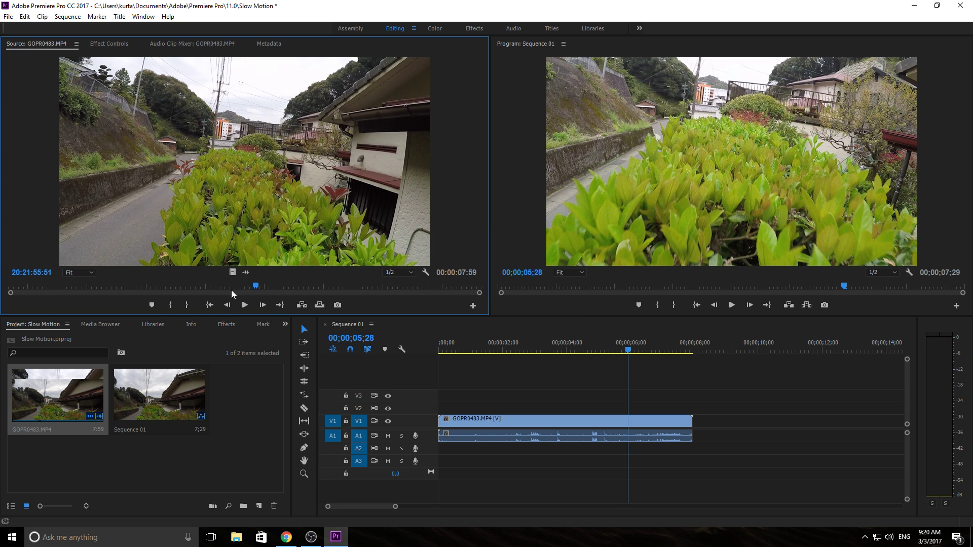
{"action": "left_click_drag", "start_coordinate": [256, 288], "coordinate": [233, 290]}
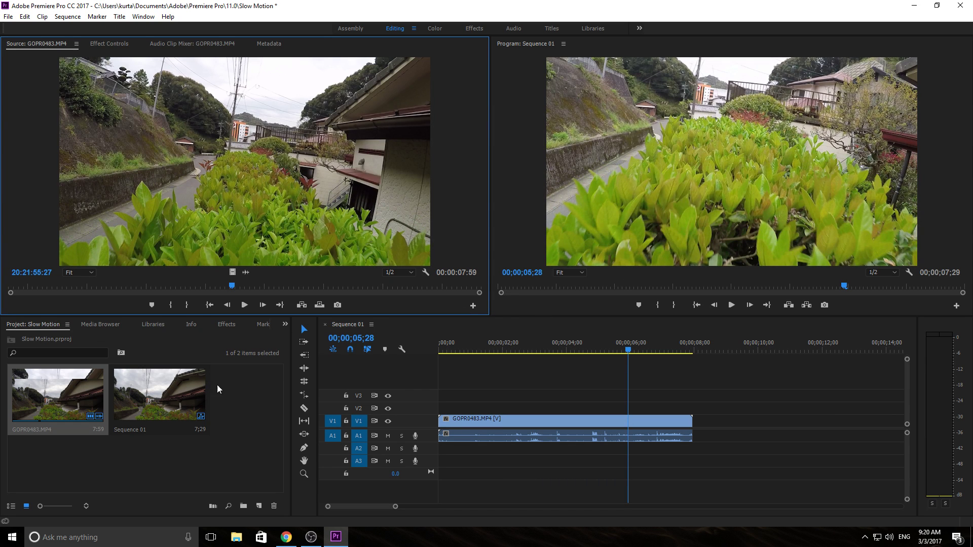
Step: Trim about 26 frames off the sequence clip's start, close the gap, and trim its end to 00;00;05;15
{"action": "mouse_move", "coordinate": [477, 353]}
{"action": "left_mouse_down"}
{"action": "mouse_move", "coordinate": [445, 353]}
{"action": "mouse_move", "coordinate": [591, 353]}
{"action": "mouse_move", "coordinate": [455, 363]}
{"action": "mouse_move", "coordinate": [467, 370]}
{"action": "left_mouse_up"}
{"action": "left_click_drag", "start_coordinate": [439, 430], "coordinate": [465, 430]}
{"action": "mouse_move", "coordinate": [614, 352]}
{"action": "left_mouse_down"}
{"action": "mouse_move", "coordinate": [630, 356]}
{"action": "mouse_move", "coordinate": [619, 358]}
{"action": "left_mouse_up"}
{"action": "left_click", "coordinate": [613, 352]}
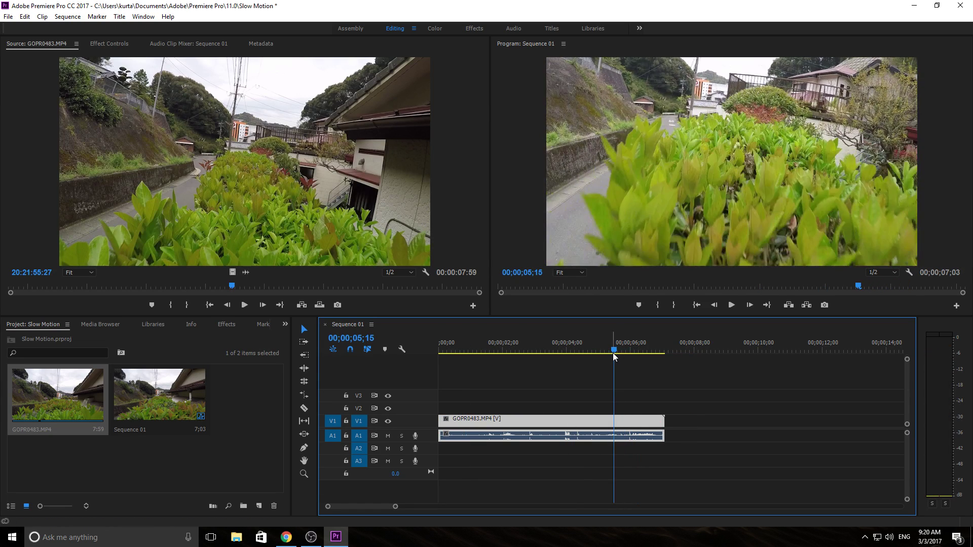
{"action": "left_click_drag", "start_coordinate": [664, 418], "coordinate": [613, 418]}
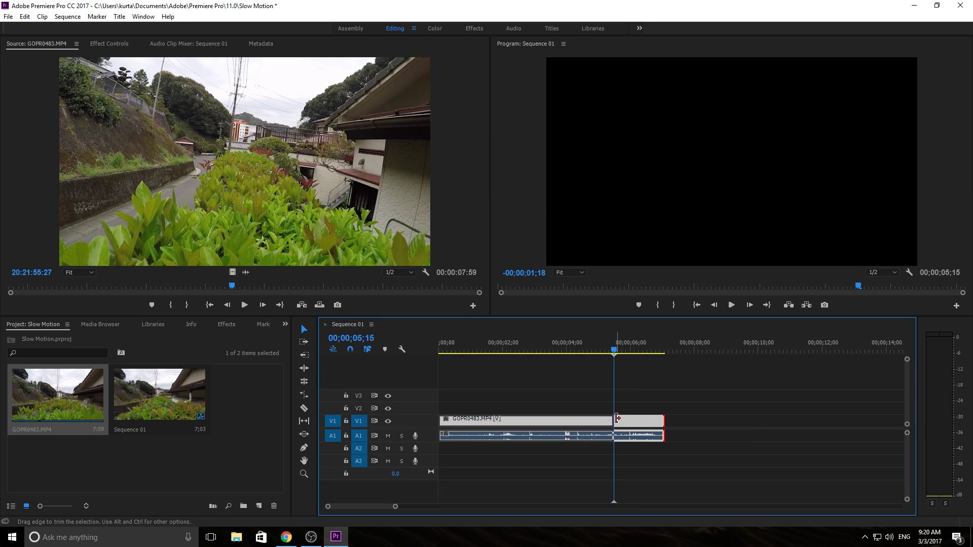
Step: Play the beginning of the trimmed sequence and return the playhead to the start
{"action": "left_click", "coordinate": [501, 336]}
{"action": "mouse_move", "coordinate": [440, 345]}
{"action": "left_mouse_down"}
{"action": "mouse_move", "coordinate": [596, 348]}
{"action": "mouse_move", "coordinate": [445, 351]}
{"action": "left_mouse_up"}
{"action": "key", "text": "space"}
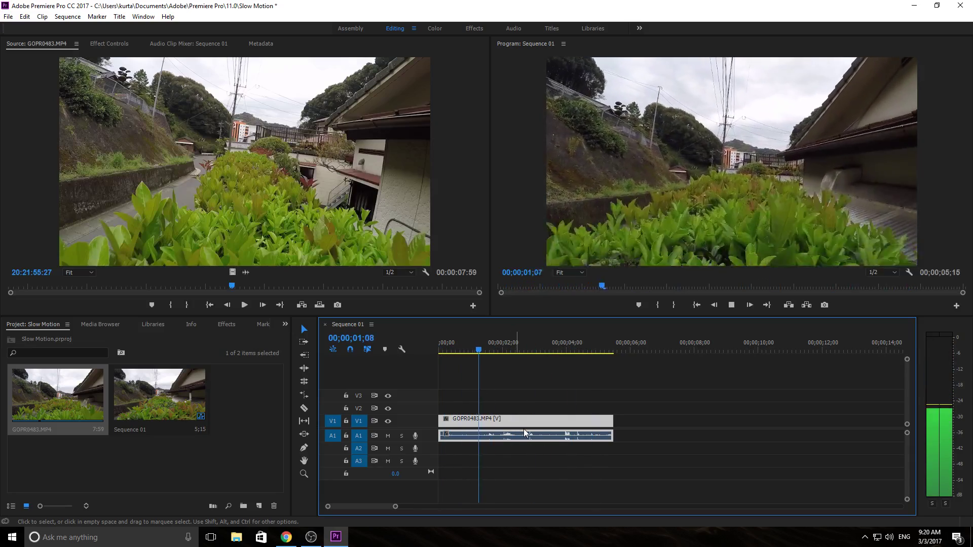
{"action": "left_click", "coordinate": [507, 349]}
{"action": "key", "text": "Home"}
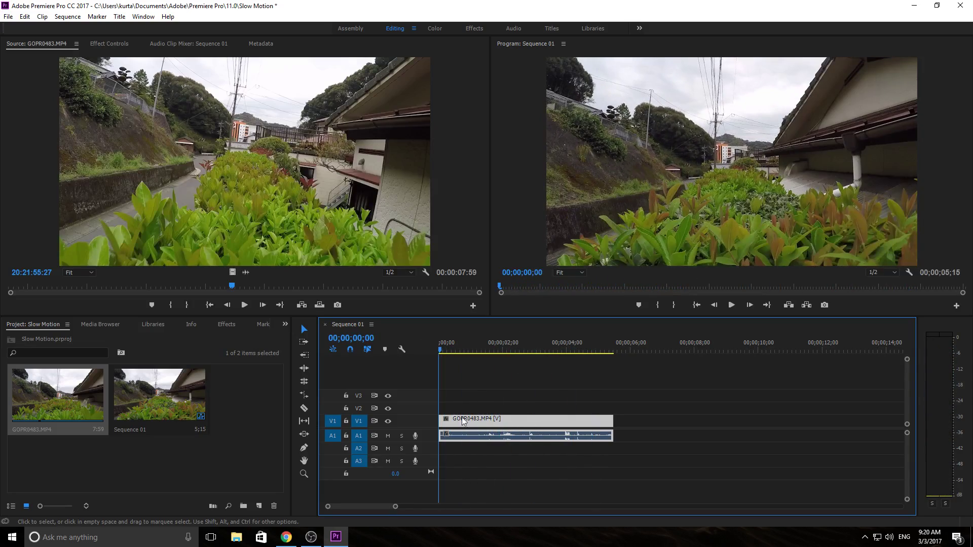
Step: Slow the sequence clip down to 50% speed with Frame Sampling time interpolation
{"action": "key", "text": "g"}
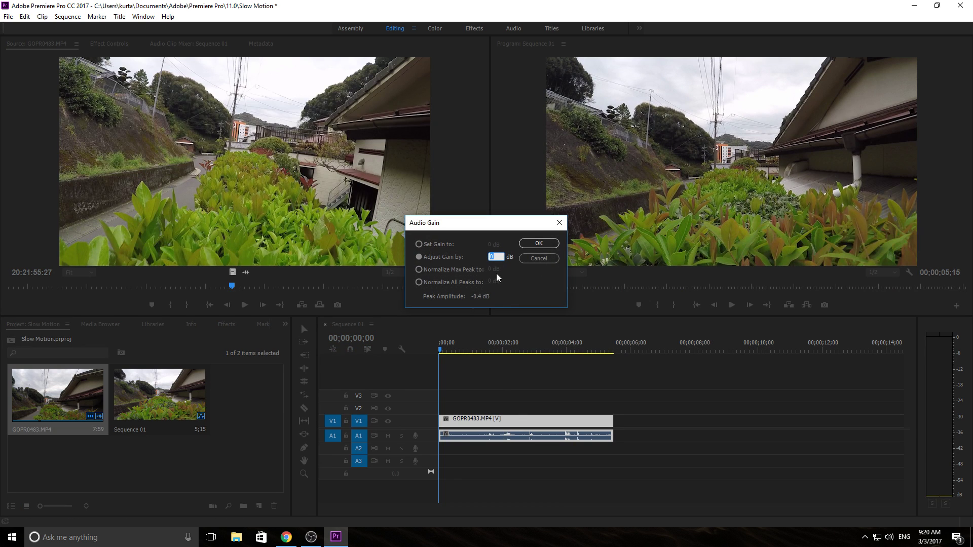
{"action": "key", "text": "Return"}
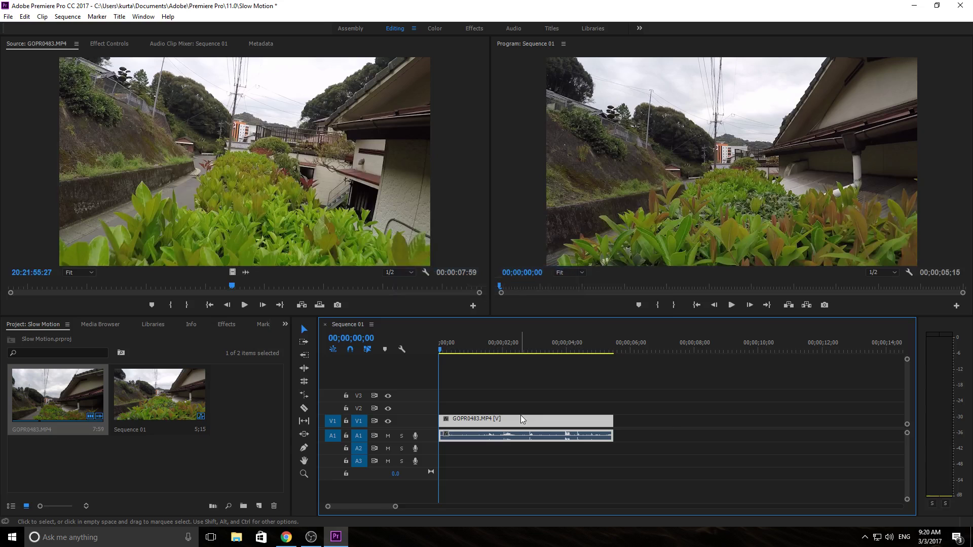
{"action": "right_click", "coordinate": [522, 418]}
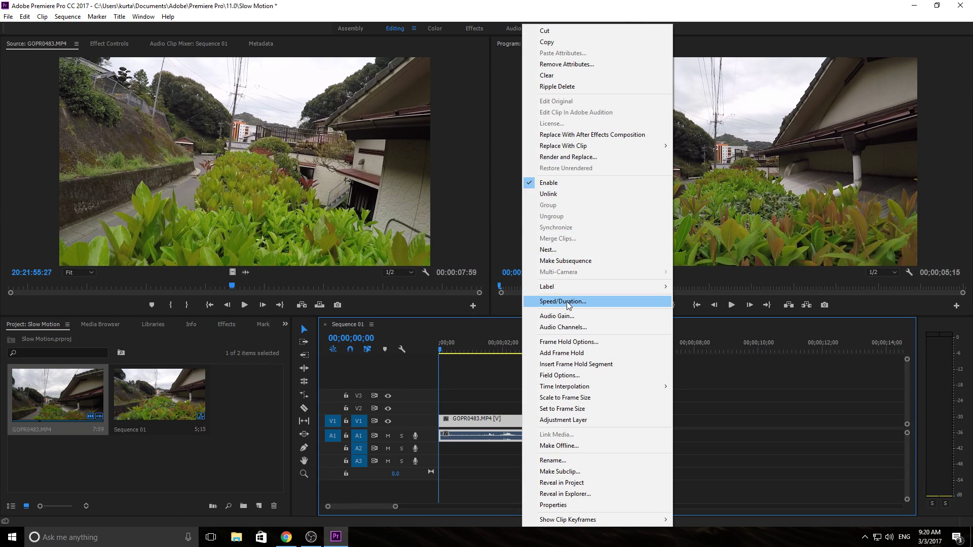
{"action": "left_click", "coordinate": [566, 302]}
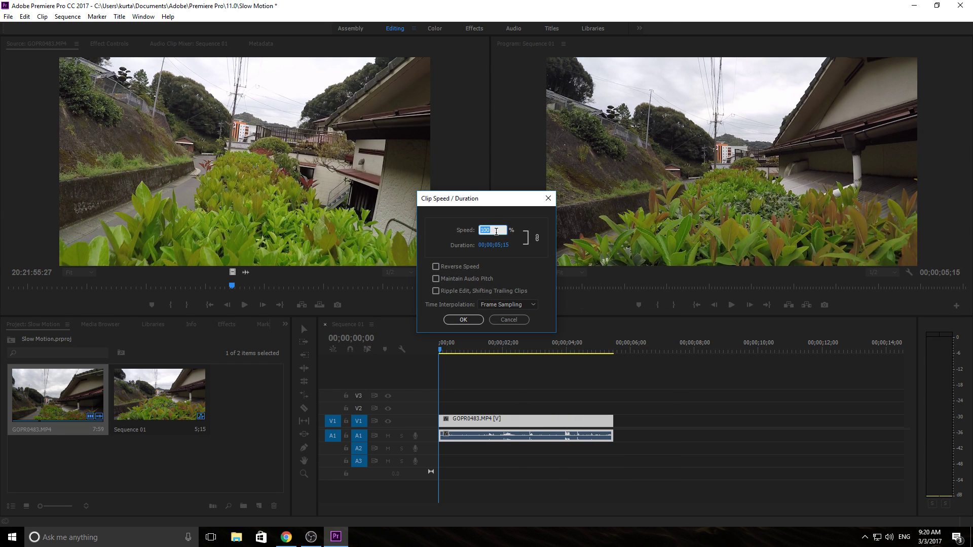
{"action": "left_click", "coordinate": [463, 320]}
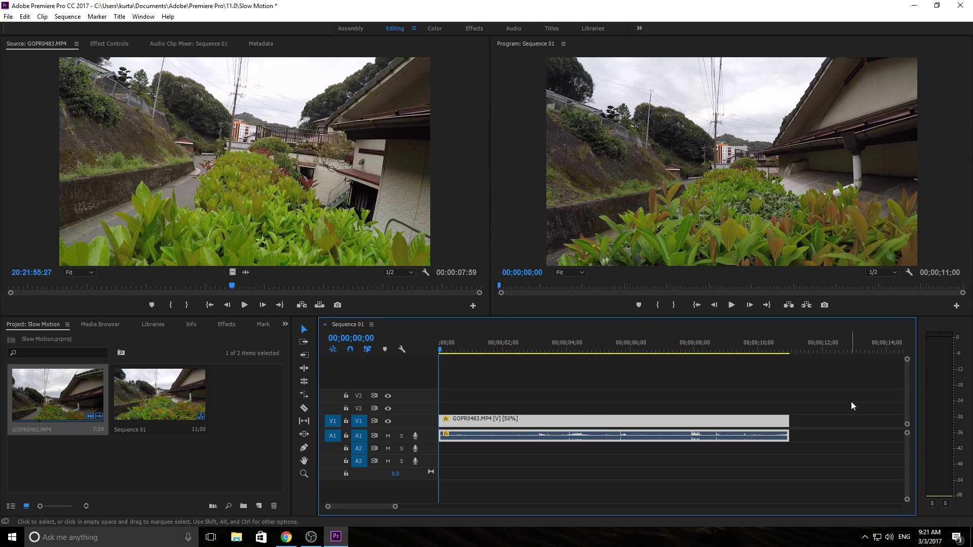
Step: Play back the slowed clip, return to the sequence start, and undo the speed change
{"action": "key", "text": "space"}
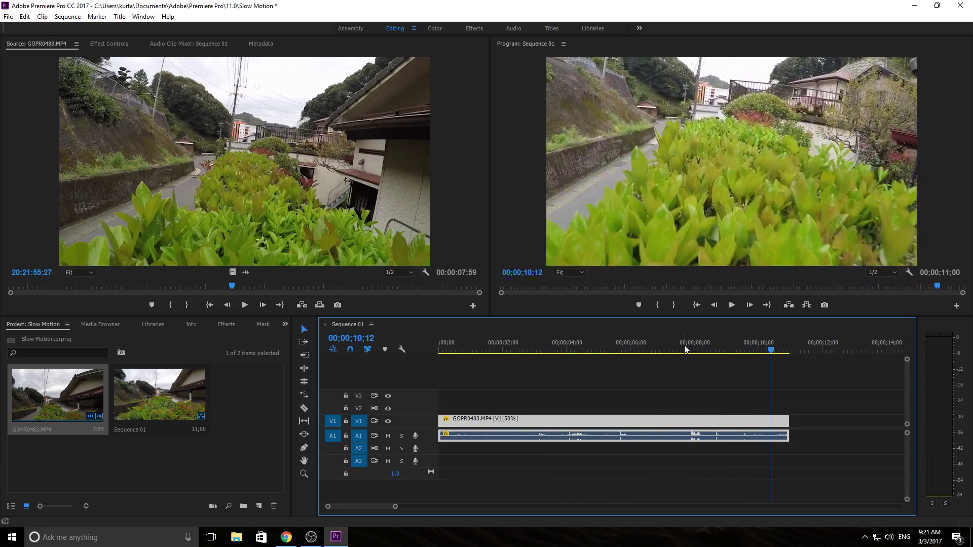
{"action": "left_click", "coordinate": [622, 347]}
{"action": "key", "text": "Home"}
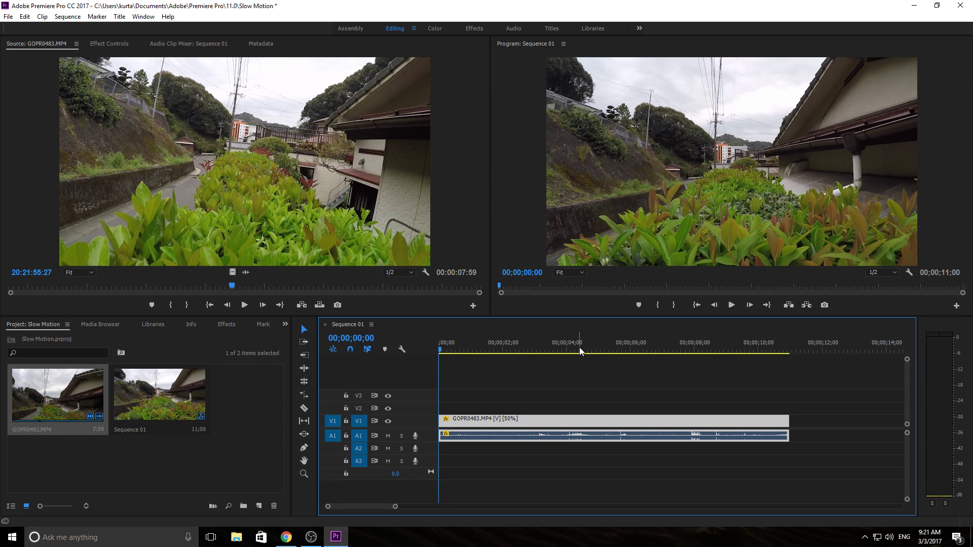
{"action": "key", "text": "ctrl+z"}
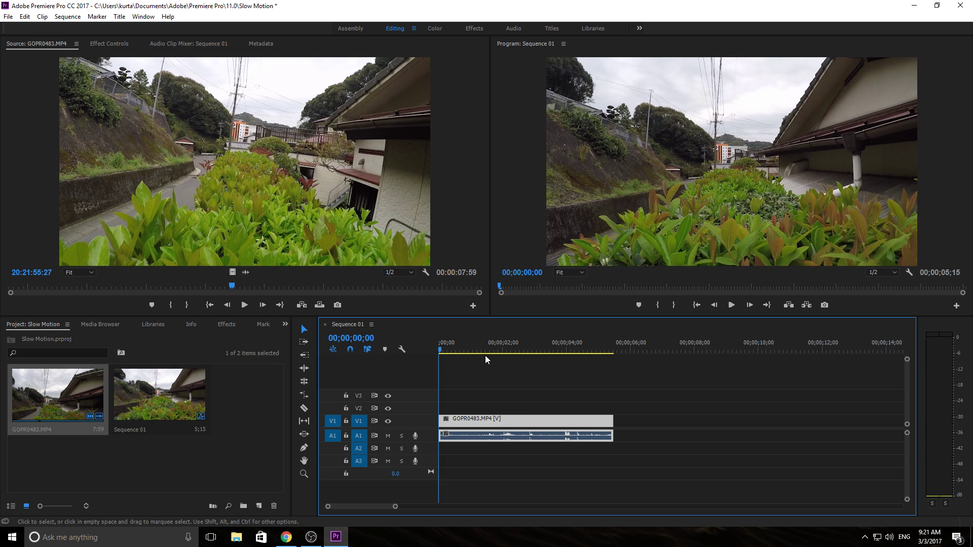
Step: Split the sequence clip at 00;00;00;21 and speed up its first segment slightly
{"action": "left_click_drag", "start_coordinate": [441, 350], "coordinate": [463, 348]}
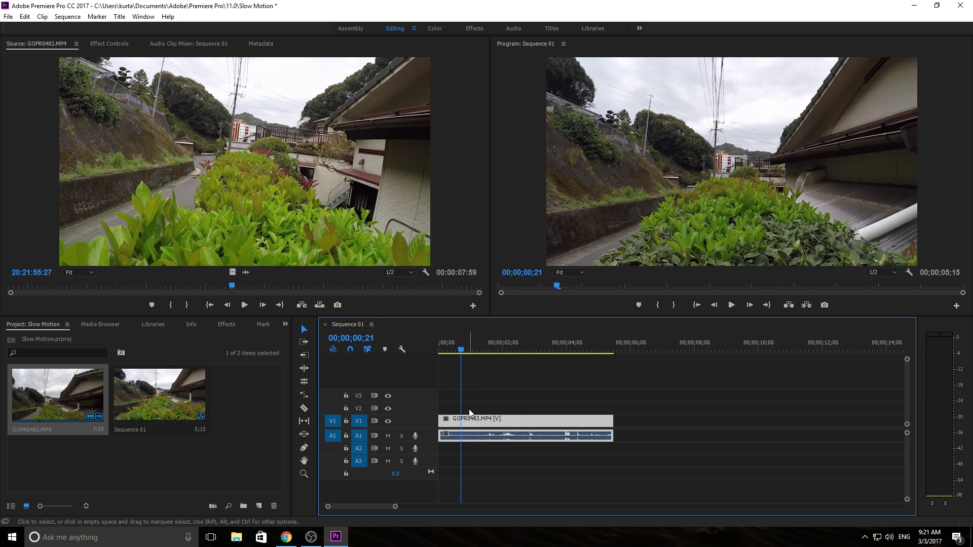
{"action": "key", "text": "ctrl+k"}
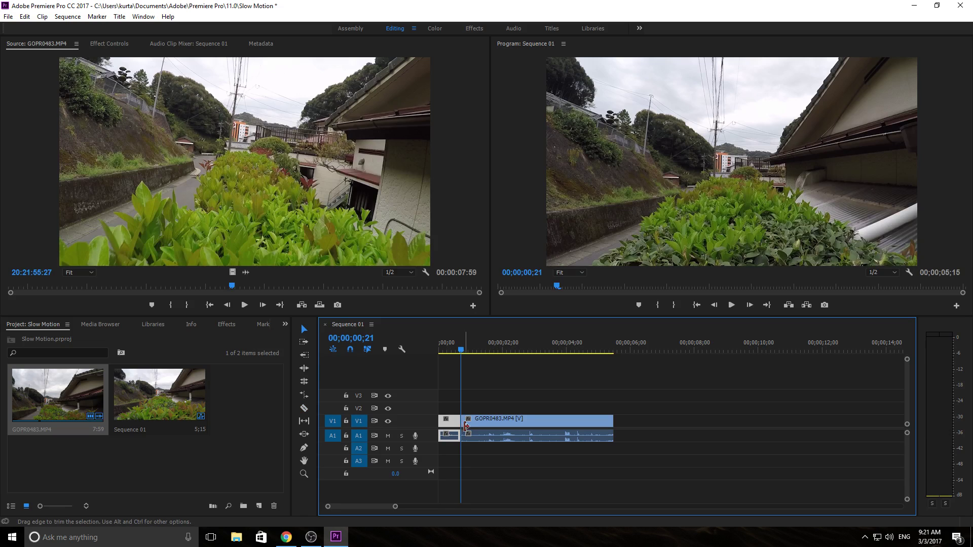
{"action": "right_click", "coordinate": [454, 422]}
{"action": "left_click", "coordinate": [519, 299]}
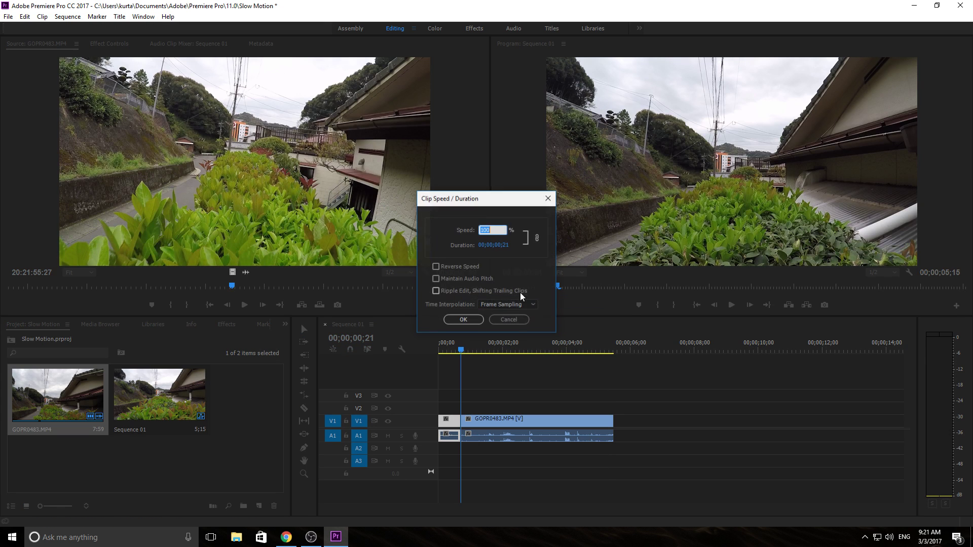
{"action": "left_click_drag", "start_coordinate": [504, 245], "coordinate": [538, 250]}
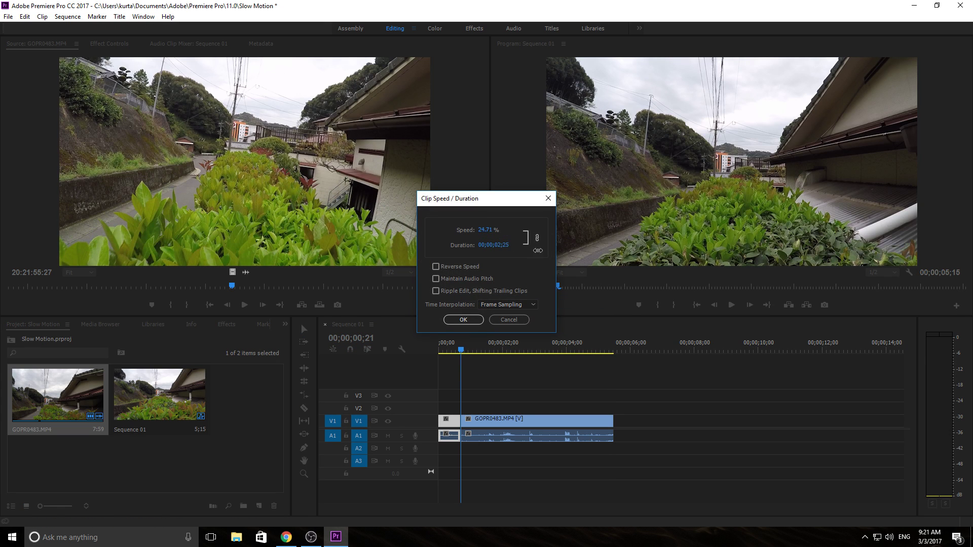
{"action": "left_click", "coordinate": [485, 230]}
{"action": "key", "text": "Return"}
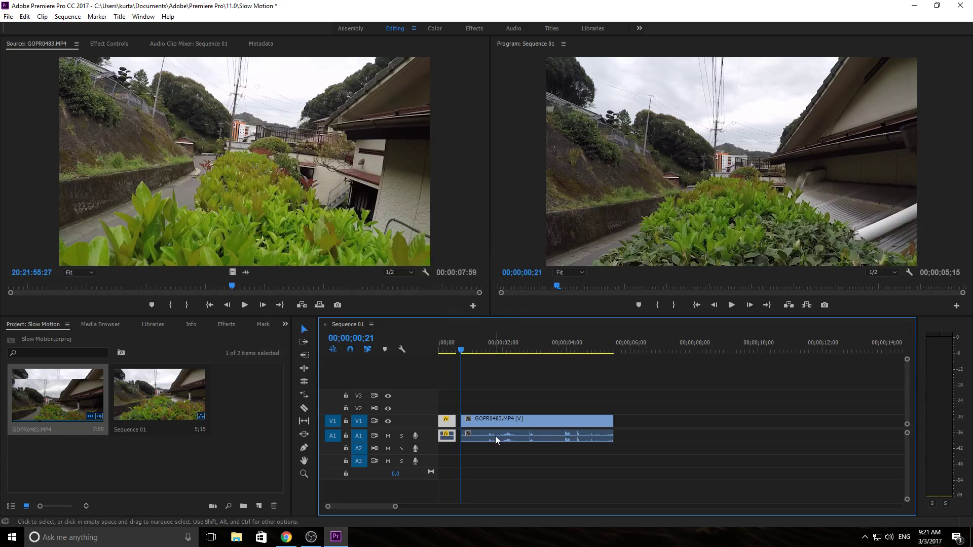
Step: Close the gap after the first segment and slow the second segment down to 50% speed
{"action": "left_click_drag", "start_coordinate": [499, 416], "coordinate": [485, 423]}
{"action": "right_click", "coordinate": [489, 424]}
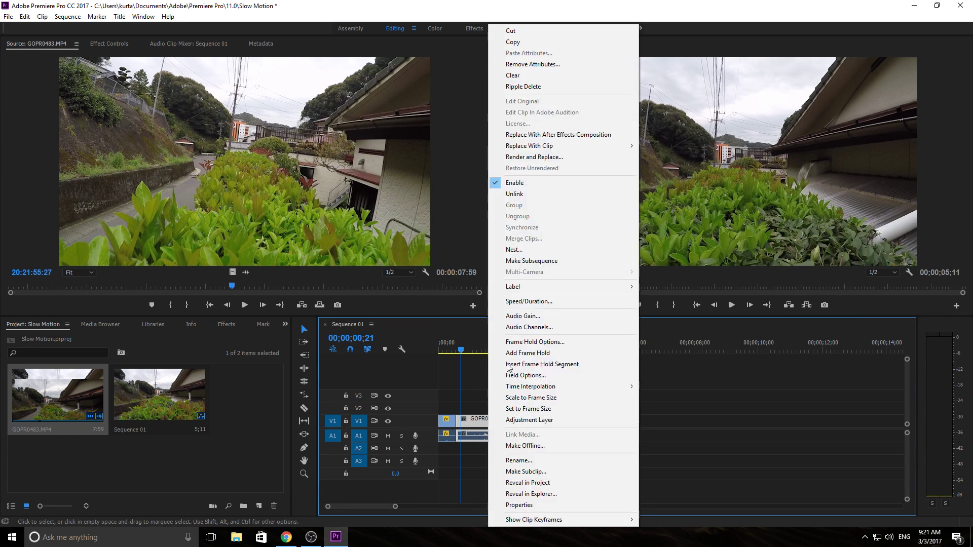
{"action": "left_click", "coordinate": [524, 303]}
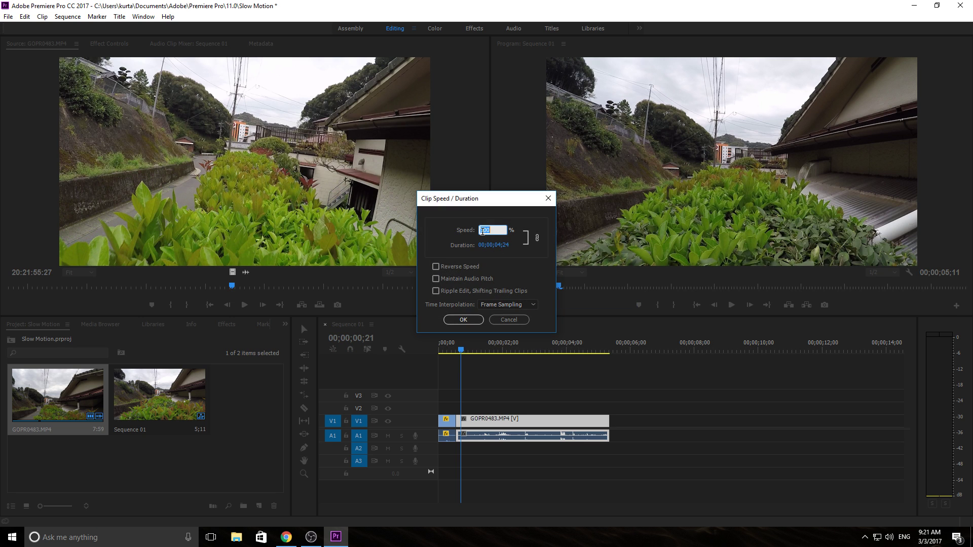
{"action": "left_click", "coordinate": [481, 320]}
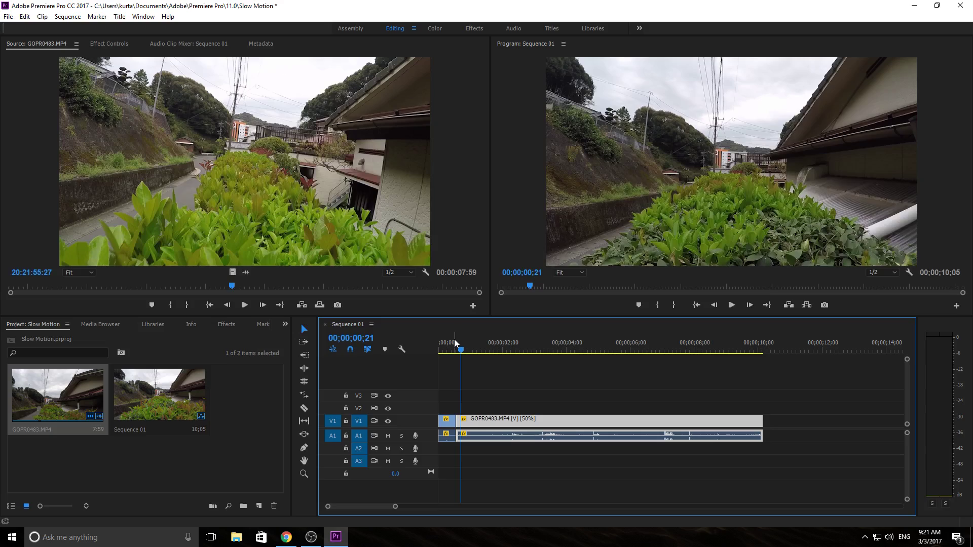
Step: Play the sequence across the cut to review the switch from the fast to the slow segment
{"action": "left_click_drag", "start_coordinate": [455, 339], "coordinate": [436, 345]}
{"action": "key", "text": "space"}
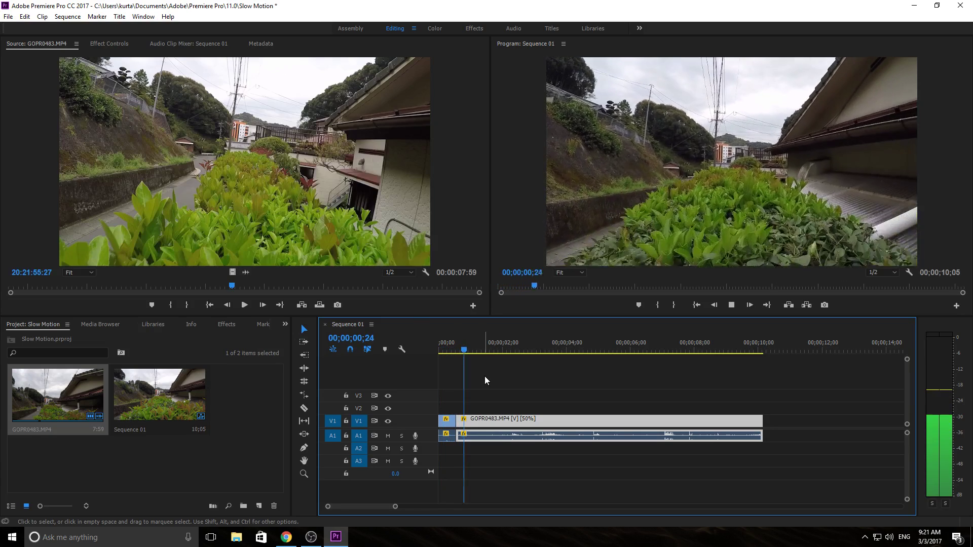
{"action": "key", "text": "space"}
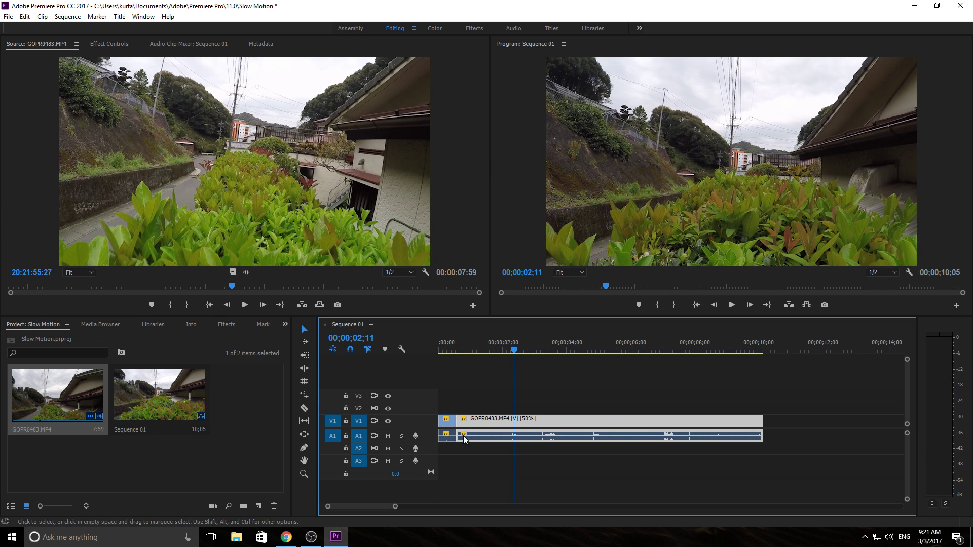
{"action": "key", "text": "space"}
{"action": "key", "text": "space"}
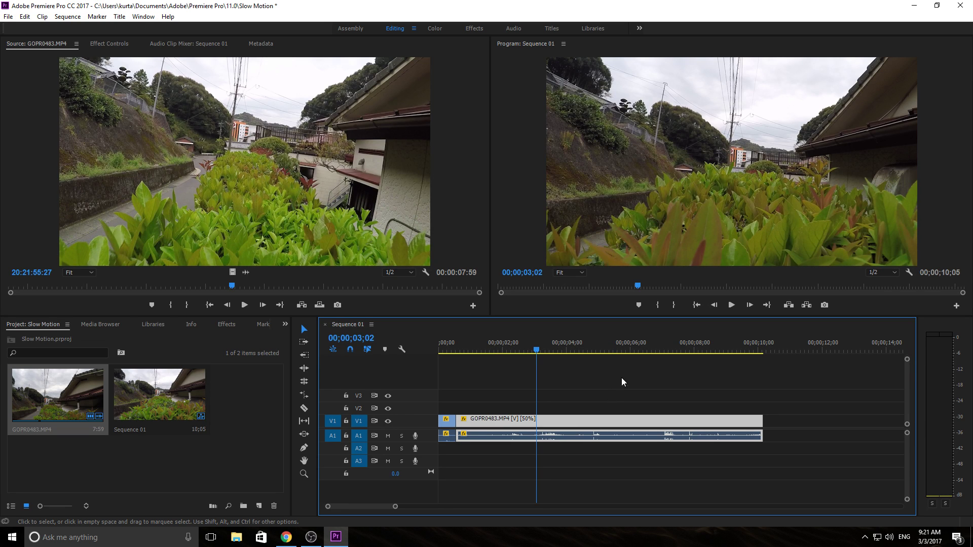
Step: Undo the segment speed changes and the split, and return the playhead to the sequence start
{"action": "key", "text": "ctrl+z"}
{"action": "key", "text": "ctrl+z"}
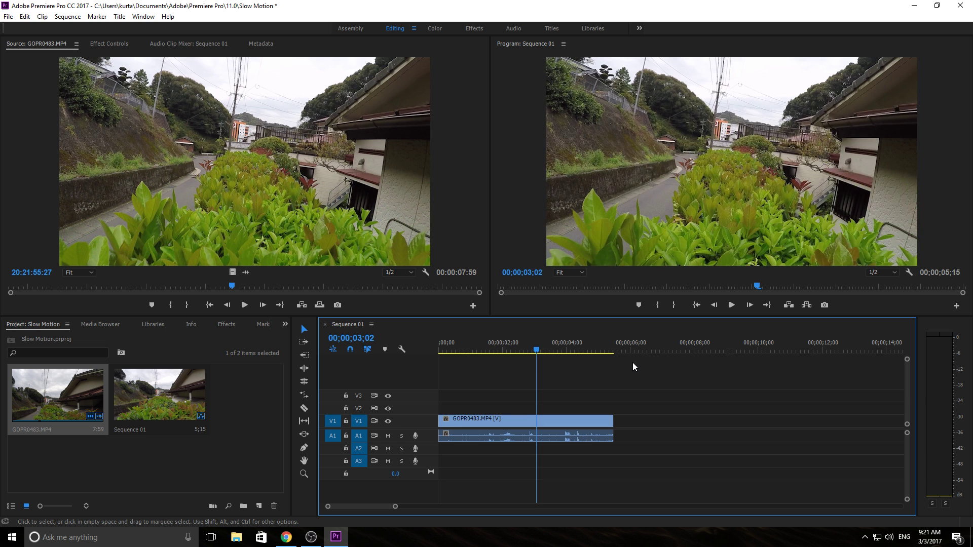
{"action": "left_click_drag", "start_coordinate": [496, 349], "coordinate": [427, 340]}
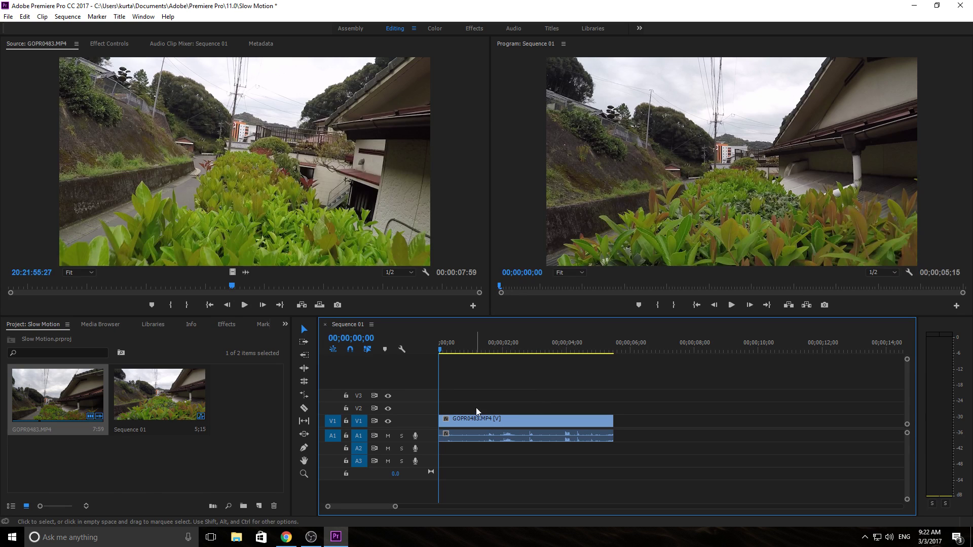
Step: Increase the height of video track V1 in the timeline to make room for editing the clip's keyframe line
{"action": "double_click", "coordinate": [365, 422]}
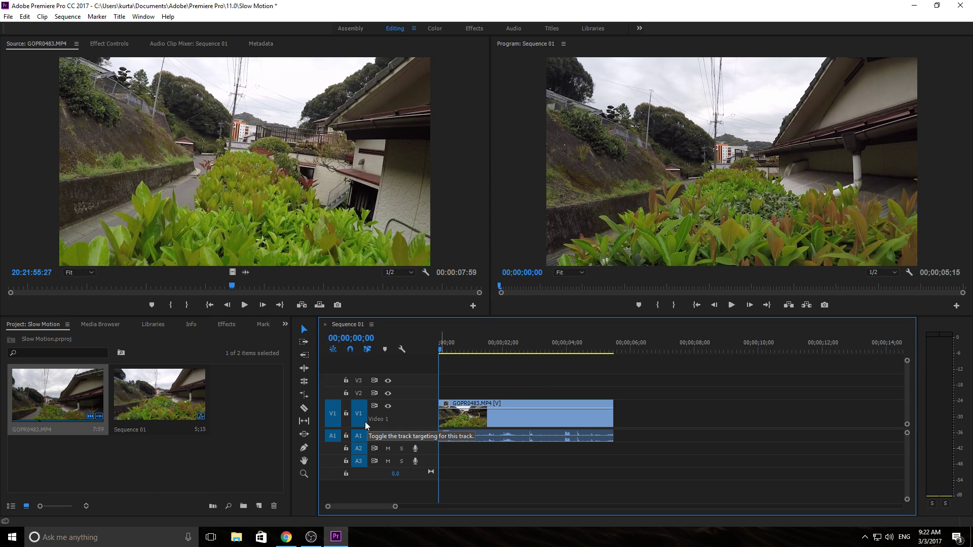
{"action": "scroll", "coordinate": [364, 409], "scroll_direction": "up", "scroll_amount": 1}
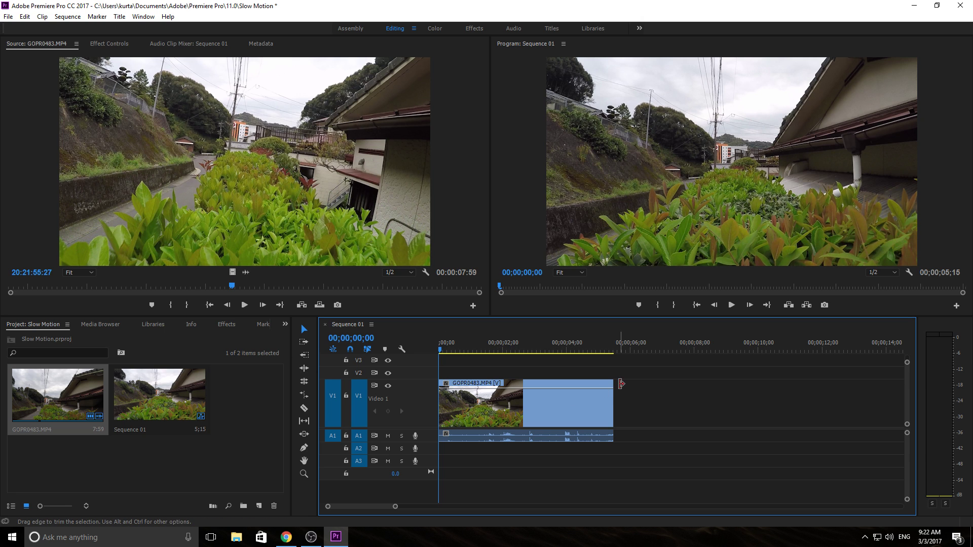
{"action": "mouse_move", "coordinate": [608, 389]}
{"action": "left_mouse_down"}
{"action": "mouse_move", "coordinate": [607, 421]}
{"action": "mouse_move", "coordinate": [605, 378]}
{"action": "left_mouse_up"}
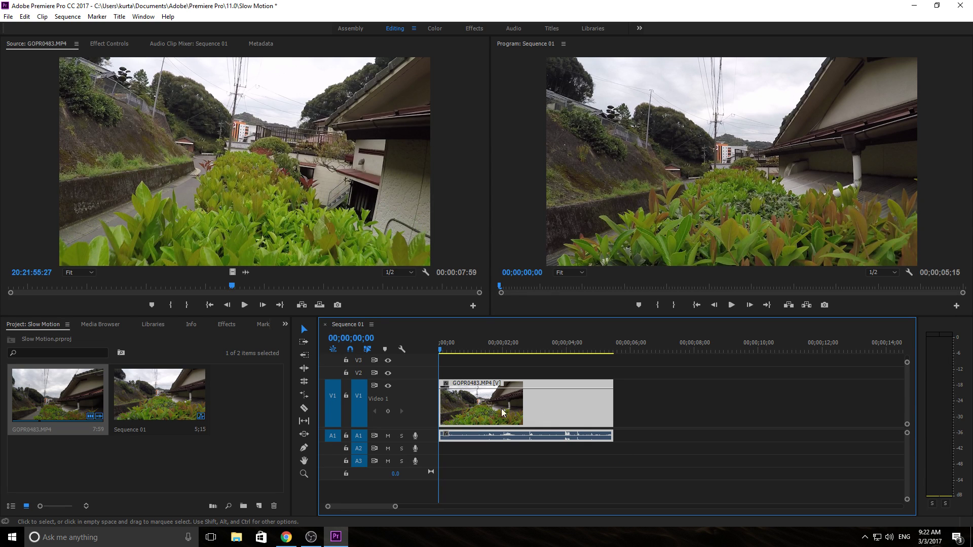
{"action": "scroll", "coordinate": [364, 402], "scroll_direction": "down", "scroll_amount": 1}
{"action": "scroll", "coordinate": [363, 404], "scroll_direction": "down", "scroll_amount": 1}
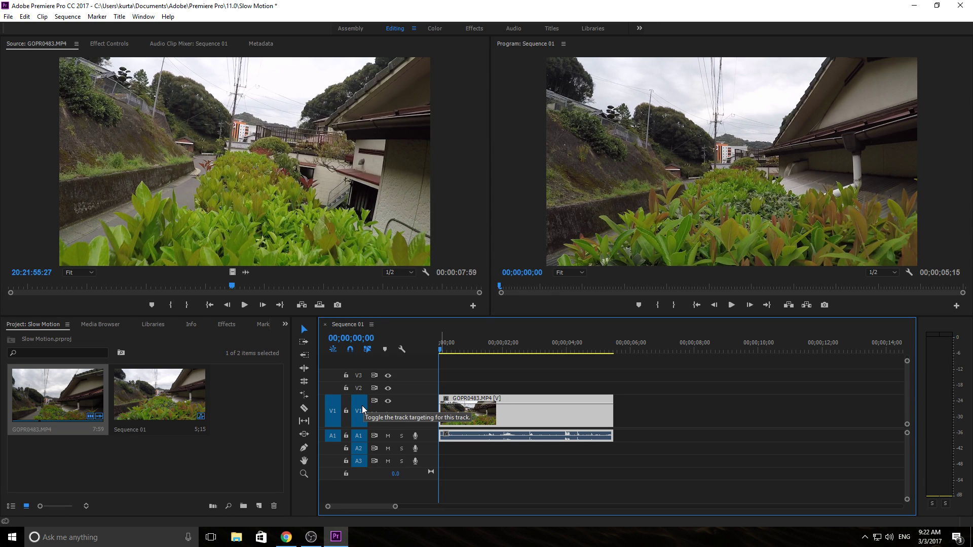
{"action": "scroll", "coordinate": [360, 407], "scroll_direction": "up", "scroll_amount": 2}
{"action": "scroll", "coordinate": [359, 408], "scroll_direction": "down", "scroll_amount": 1}
{"action": "right_click", "coordinate": [359, 408]}
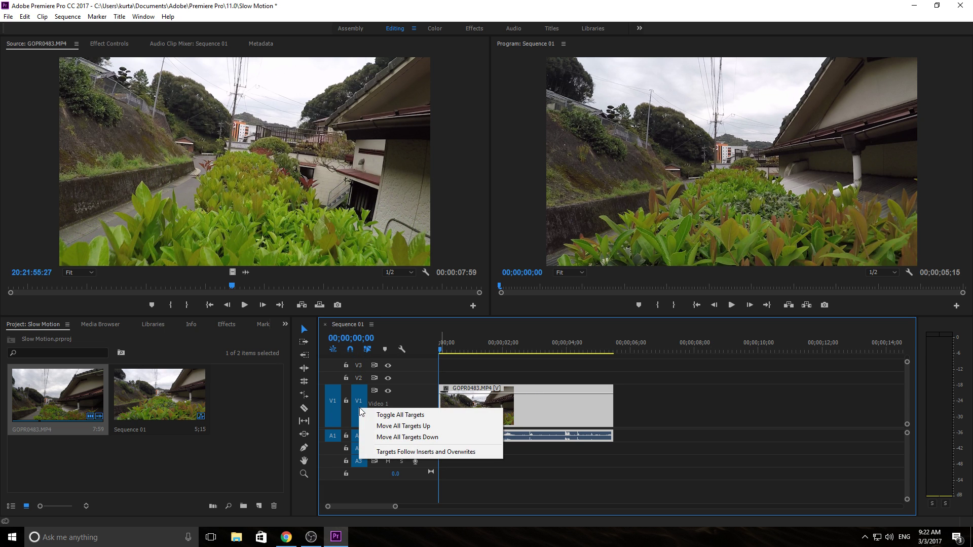
{"action": "left_click", "coordinate": [543, 478]}
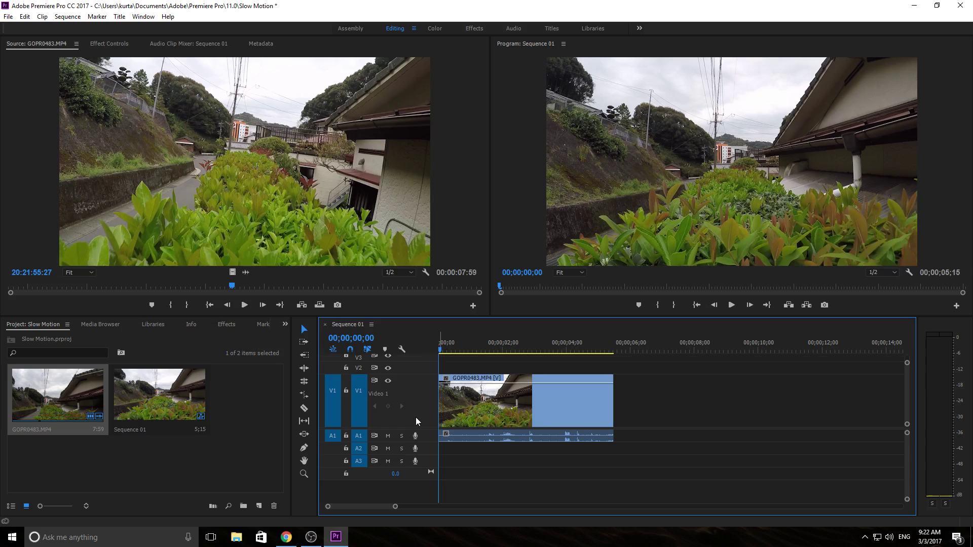
{"action": "scroll", "coordinate": [395, 405], "scroll_direction": "down", "scroll_amount": 2}
{"action": "scroll", "coordinate": [405, 400], "scroll_direction": "down", "scroll_amount": 1}
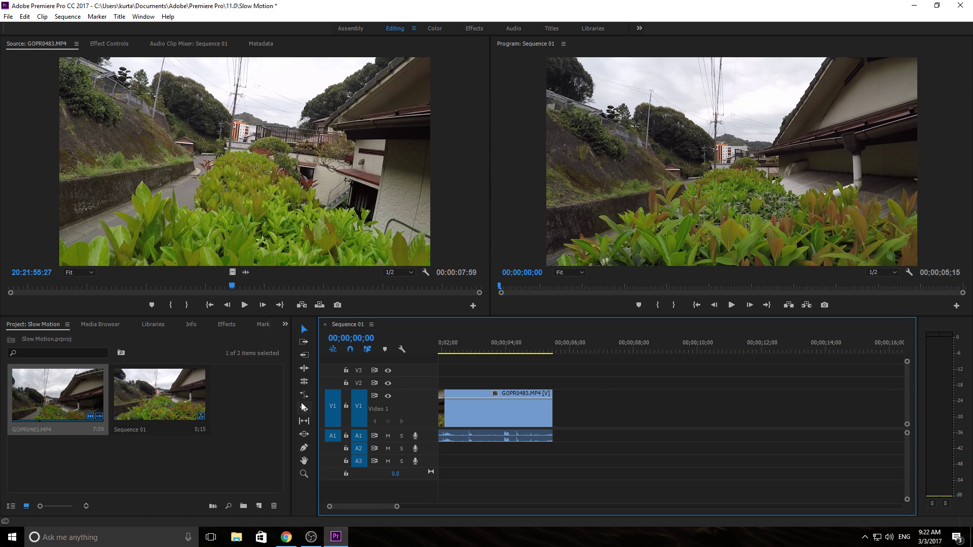
{"action": "scroll", "coordinate": [376, 506], "scroll_direction": "up", "scroll_amount": 2}
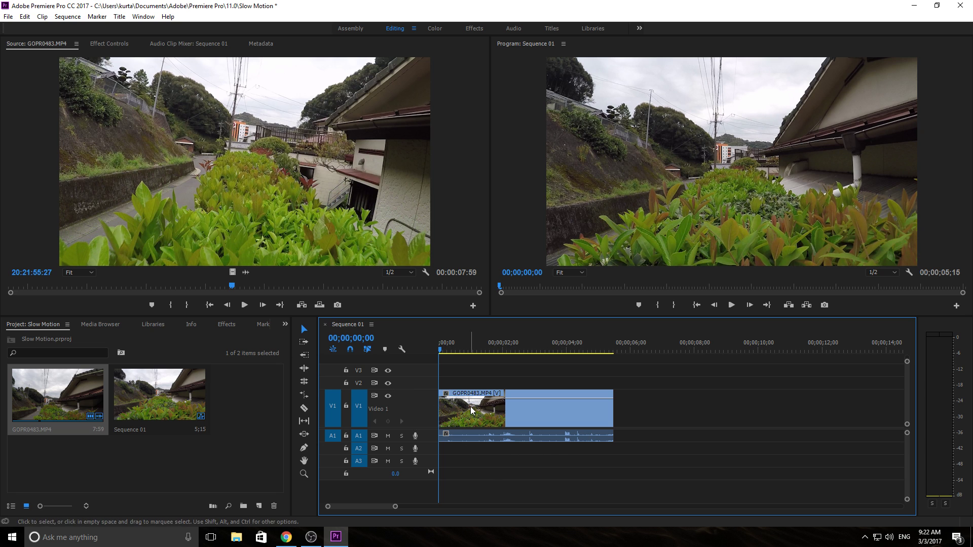
Step: Show the clip's Time Remapping Speed keyframes and add a speed keyframe at 00;00;00;29
{"action": "right_click", "coordinate": [538, 398]}
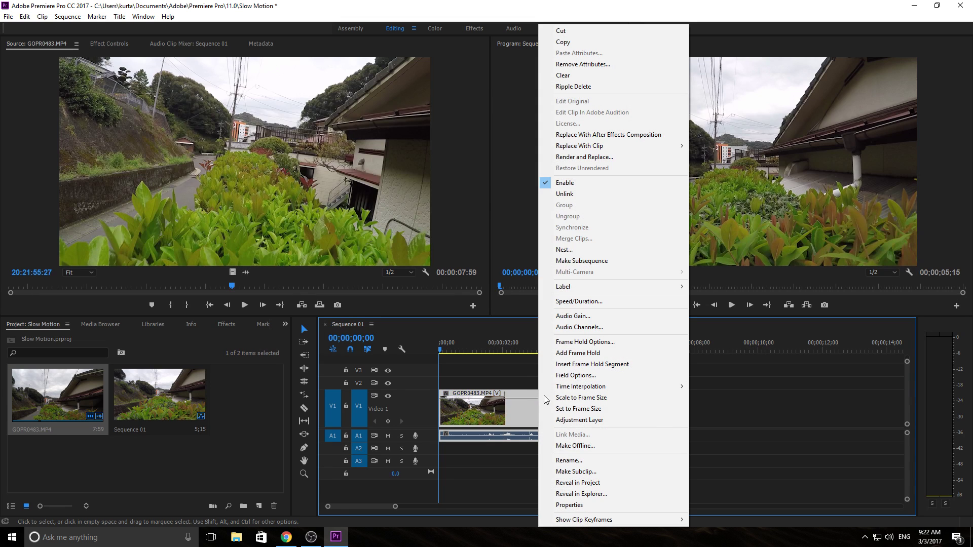
{"action": "mouse_move", "coordinate": [636, 527]}
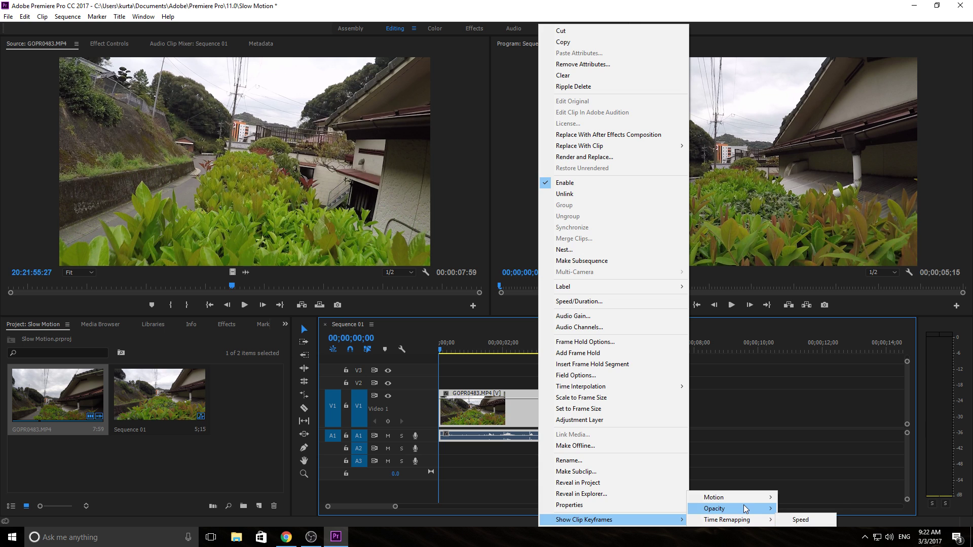
{"action": "mouse_move", "coordinate": [743, 507]}
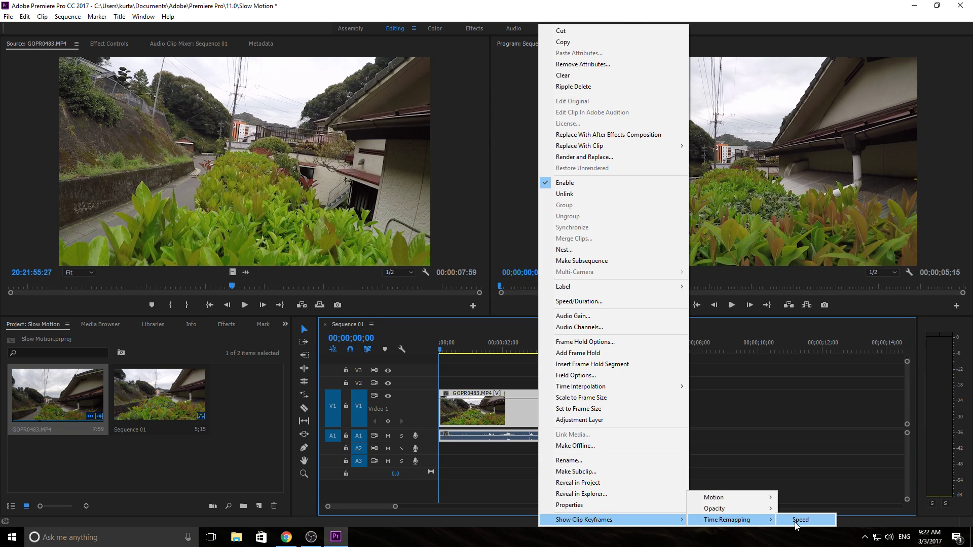
{"action": "left_click", "coordinate": [796, 522]}
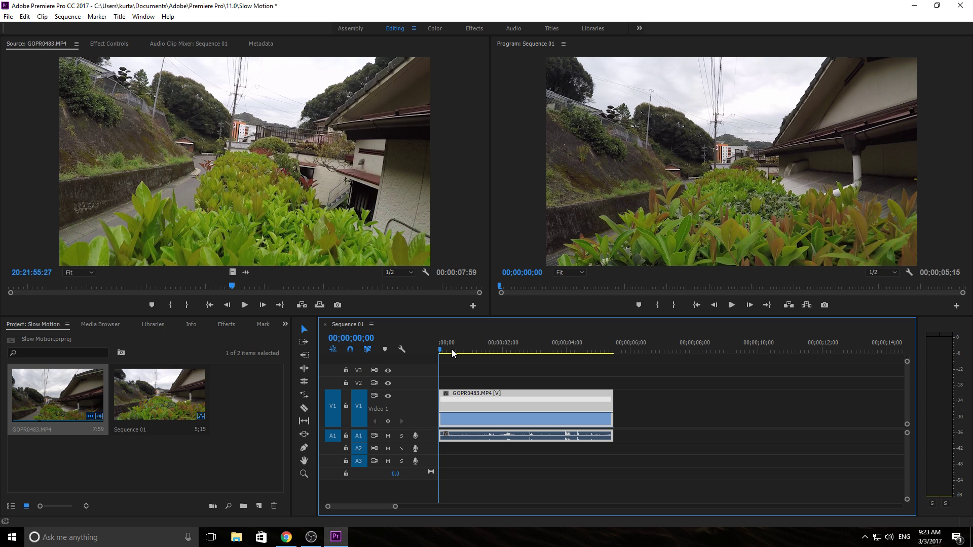
{"action": "left_click_drag", "start_coordinate": [439, 351], "coordinate": [471, 358]}
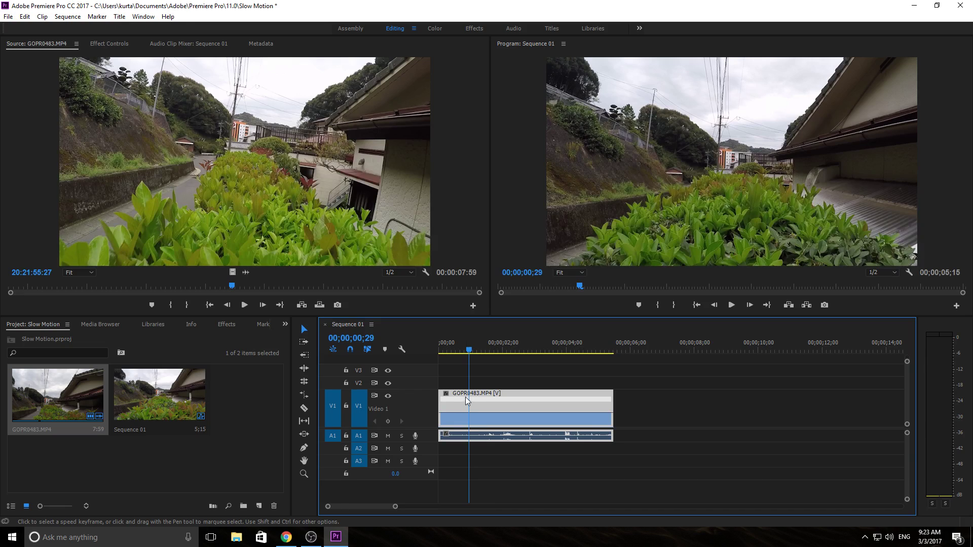
{"action": "left_click", "coordinate": [387, 422]}
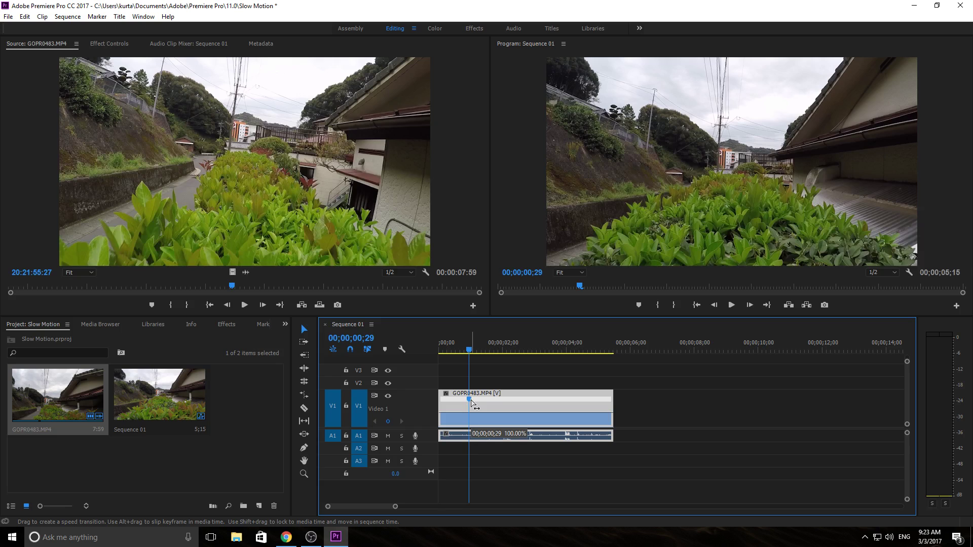
Step: Split the speed keyframe into a short gradual ramp and lower the clip's speed after it to 50%
{"action": "left_click_drag", "start_coordinate": [472, 403], "coordinate": [485, 404]}
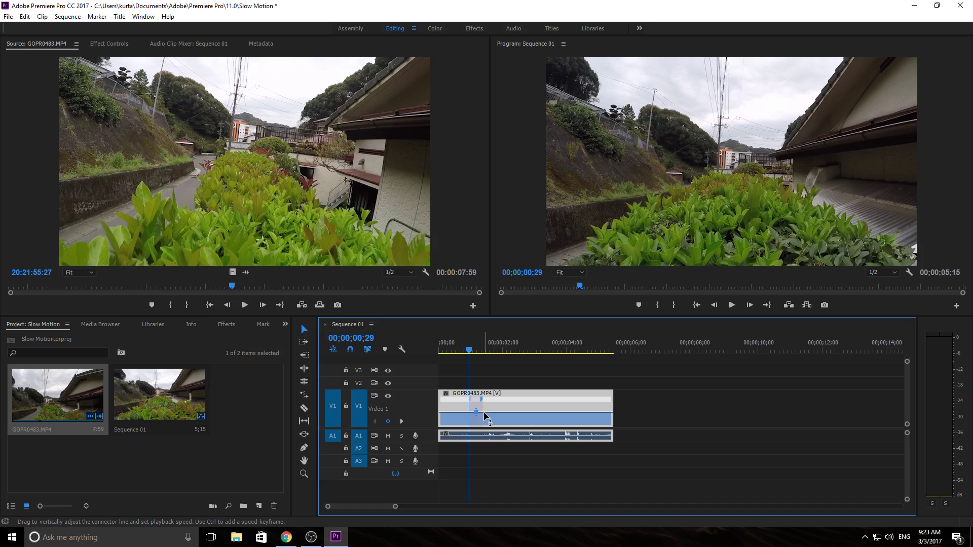
{"action": "mouse_move", "coordinate": [482, 412]}
{"action": "left_mouse_down"}
{"action": "mouse_move", "coordinate": [484, 446]}
{"action": "mouse_move", "coordinate": [485, 428]}
{"action": "left_mouse_up"}
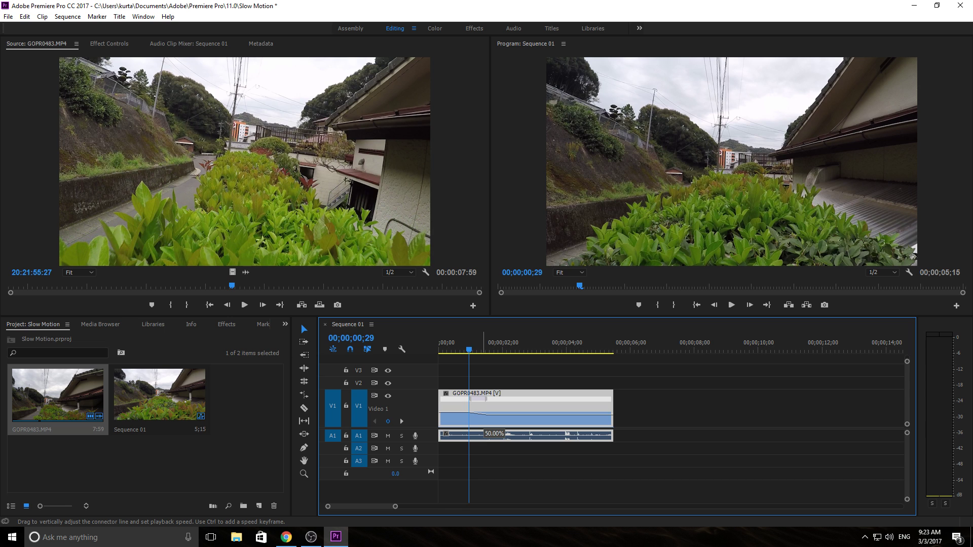
{"action": "left_click_drag", "start_coordinate": [484, 433], "coordinate": [484, 439]}
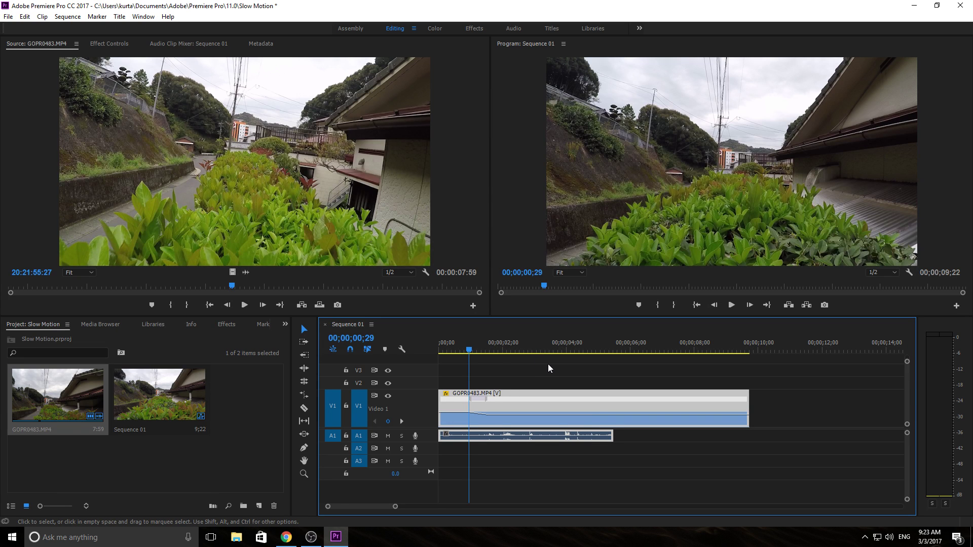
Step: Play the sequence from near its start through the speed ramp to review the transition
{"action": "key", "text": "space"}
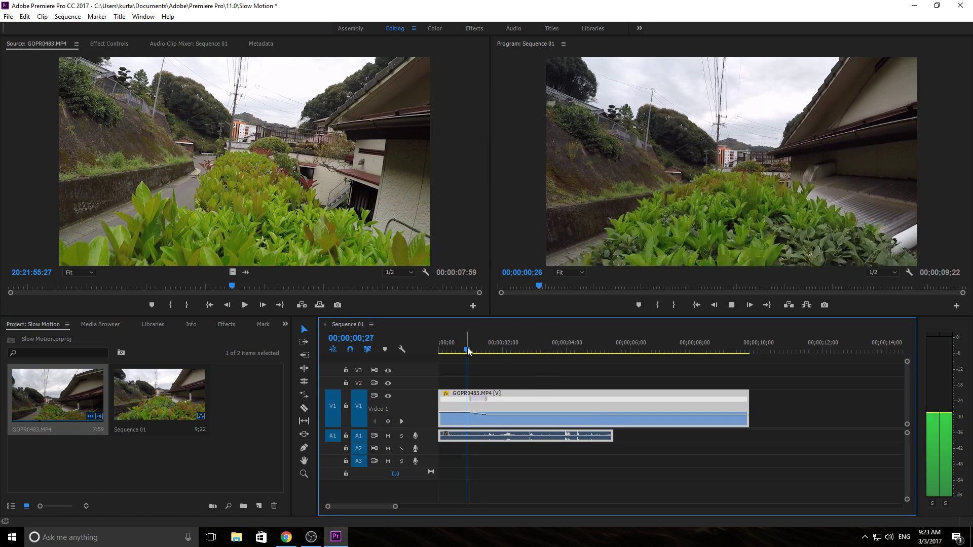
{"action": "left_click_drag", "start_coordinate": [500, 343], "coordinate": [463, 343]}
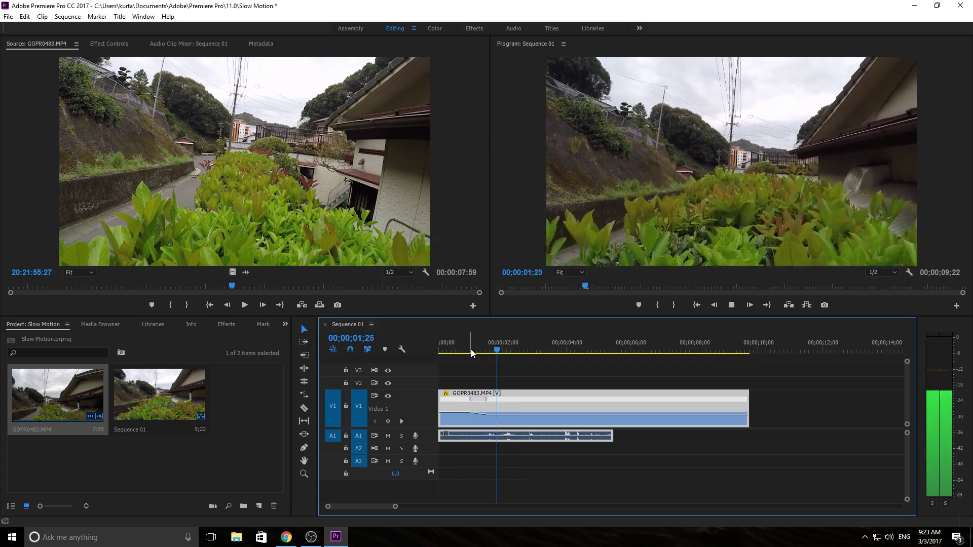
{"action": "left_click", "coordinate": [453, 339]}
{"action": "key", "text": "space"}
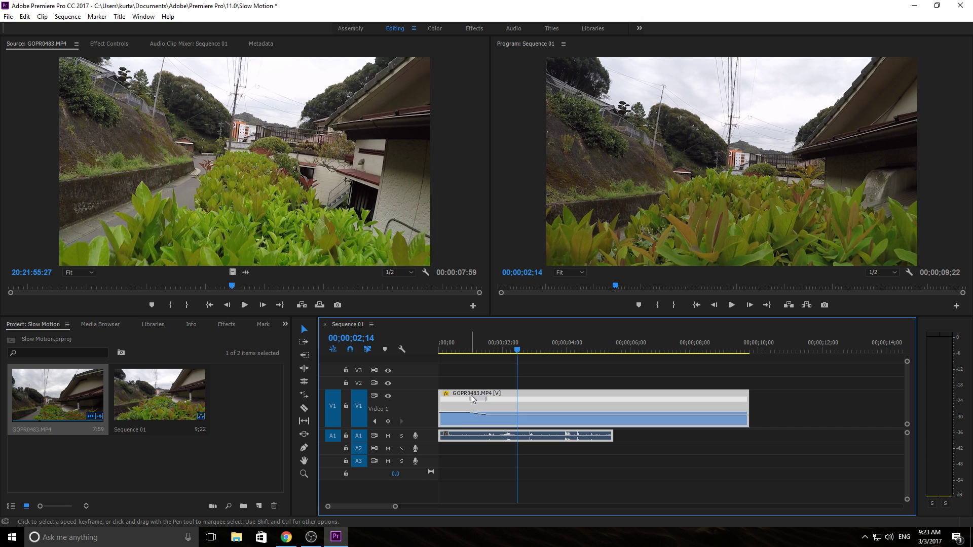
Step: Raise the clip's speed in the section before the ramp and preview the result
{"action": "left_click", "coordinate": [470, 411]}
{"action": "left_click", "coordinate": [469, 411]}
{"action": "mouse_move", "coordinate": [466, 408]}
{"action": "left_mouse_down"}
{"action": "mouse_move", "coordinate": [473, 417]}
{"action": "mouse_move", "coordinate": [466, 394]}
{"action": "left_mouse_up"}
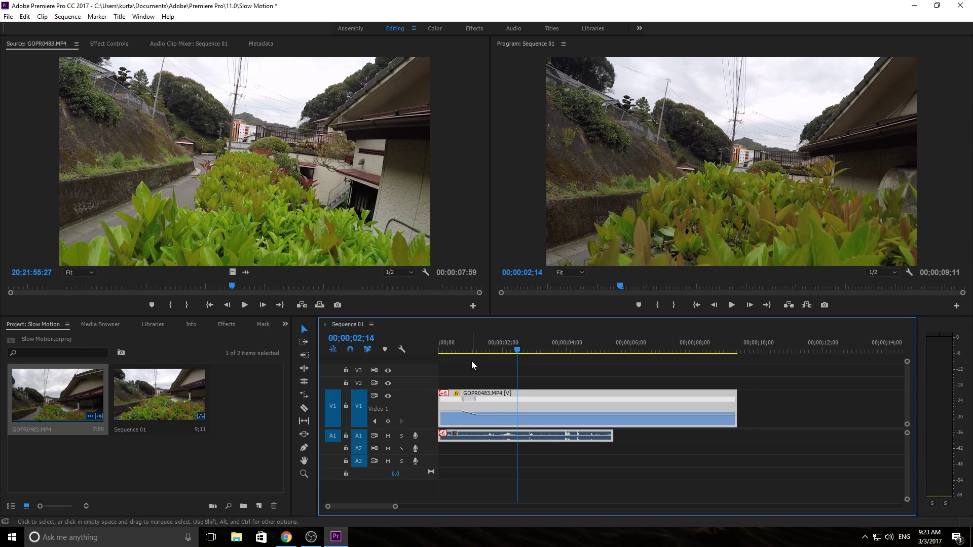
{"action": "key", "text": "space"}
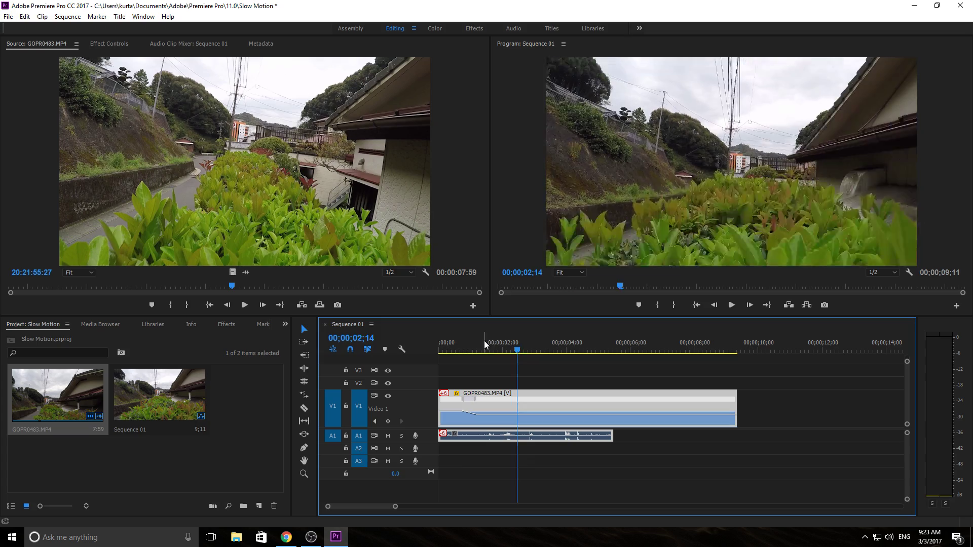
Step: Add a speed keyframe at 00;00;03;20, split it into a short ramp and raise the clip's speed after it
{"action": "key", "text": "Home"}
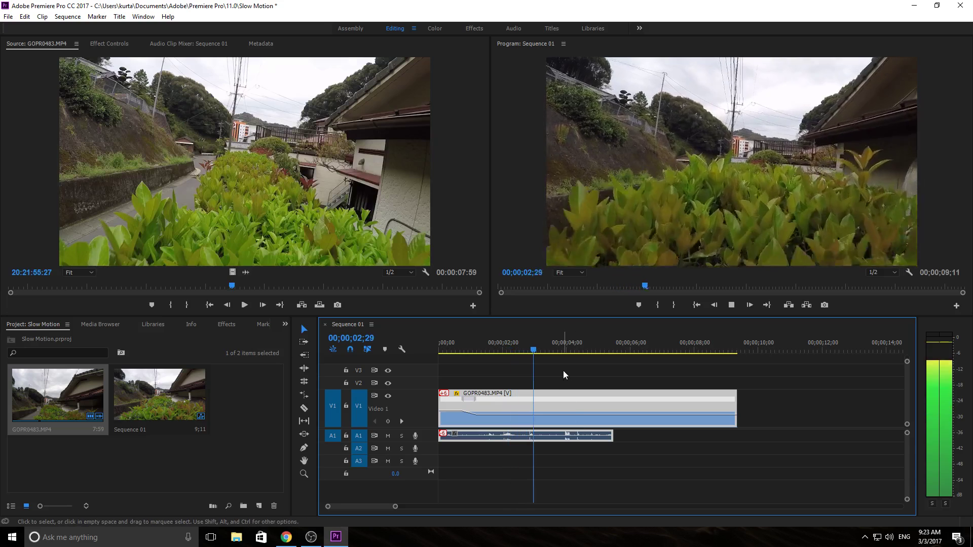
{"action": "key", "text": "space"}
{"action": "left_click", "coordinate": [388, 421]}
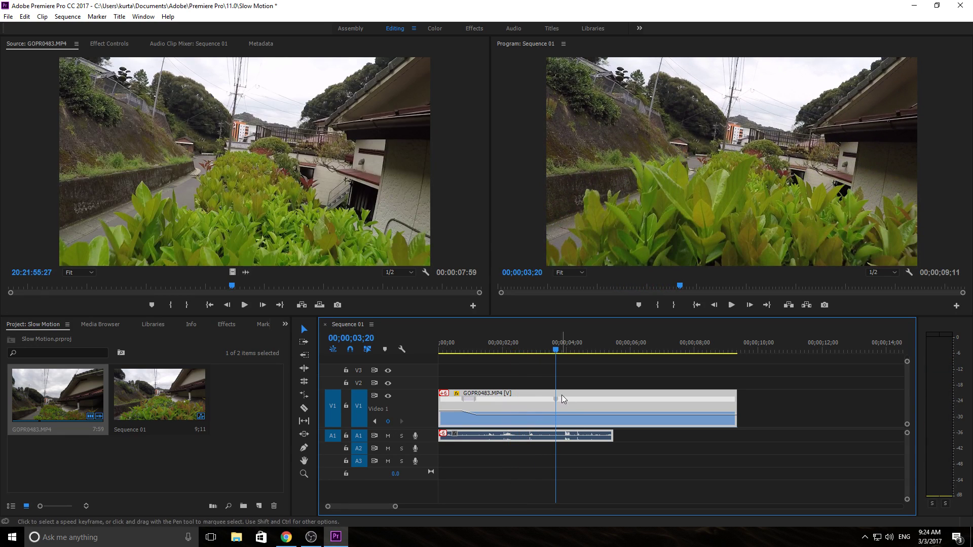
{"action": "left_click_drag", "start_coordinate": [563, 406], "coordinate": [570, 417]}
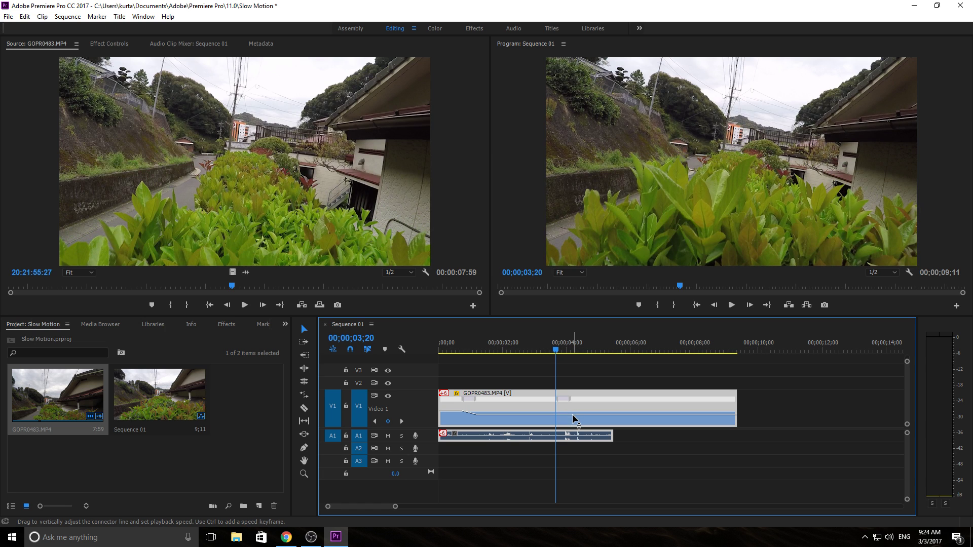
{"action": "left_click_drag", "start_coordinate": [573, 414], "coordinate": [573, 418]}
{"action": "left_click_drag", "start_coordinate": [638, 414], "coordinate": [583, 409]}
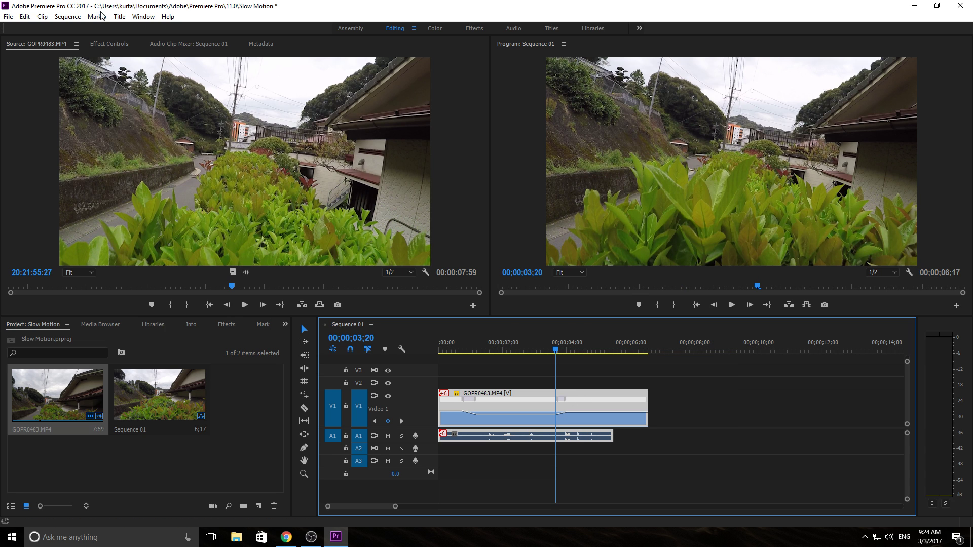
Step: Inspect the clip's Time Remapping speed and velocity graph at the second ramp in Effect Controls, then return to the source view
{"action": "left_click", "coordinate": [118, 44]}
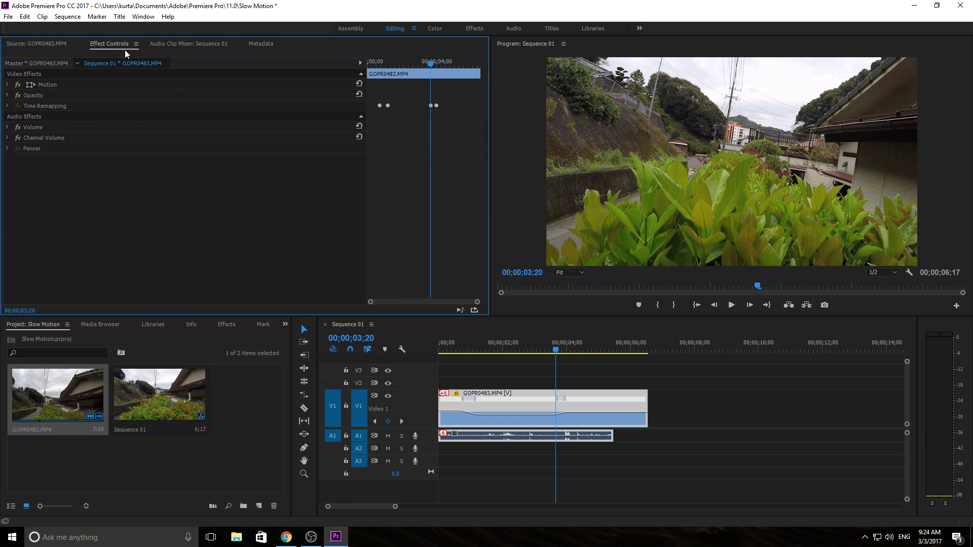
{"action": "left_click", "coordinate": [7, 106]}
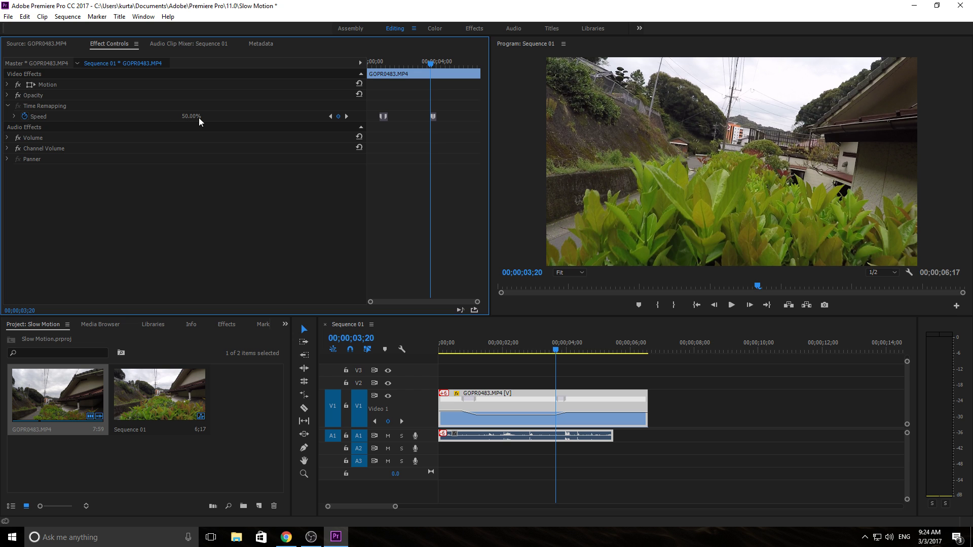
{"action": "left_click_drag", "start_coordinate": [430, 62], "coordinate": [433, 65]}
{"action": "left_click", "coordinate": [15, 116]}
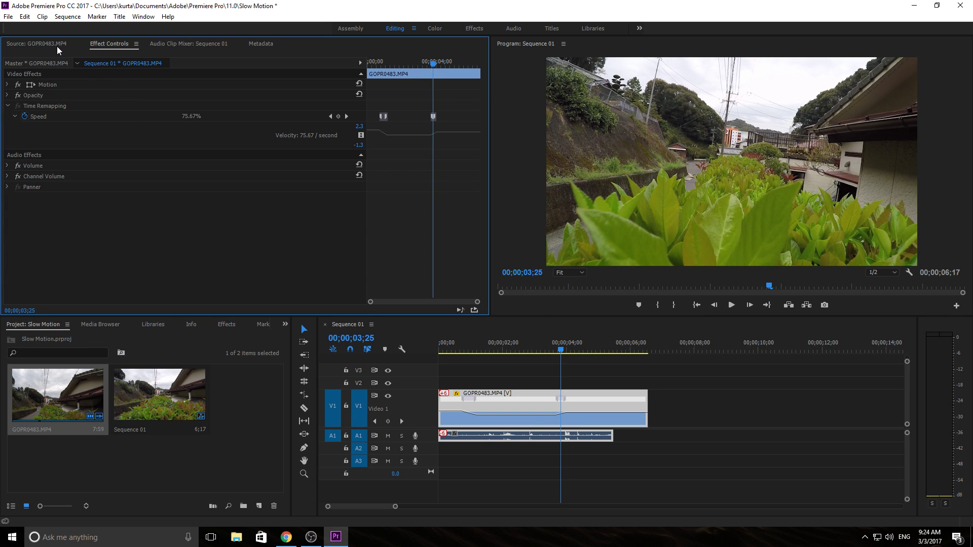
{"action": "left_click", "coordinate": [674, 397]}
{"action": "left_click", "coordinate": [593, 398]}
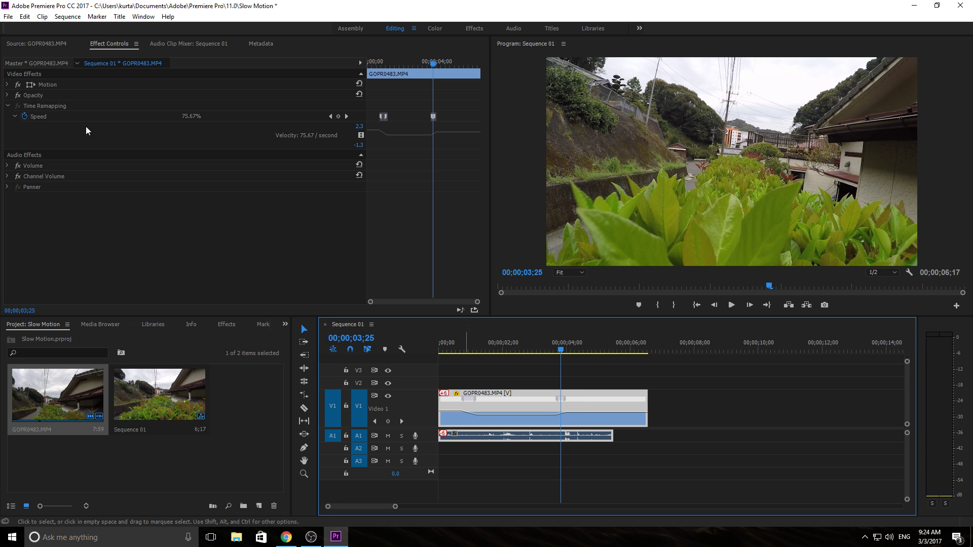
{"action": "left_click", "coordinate": [33, 44]}
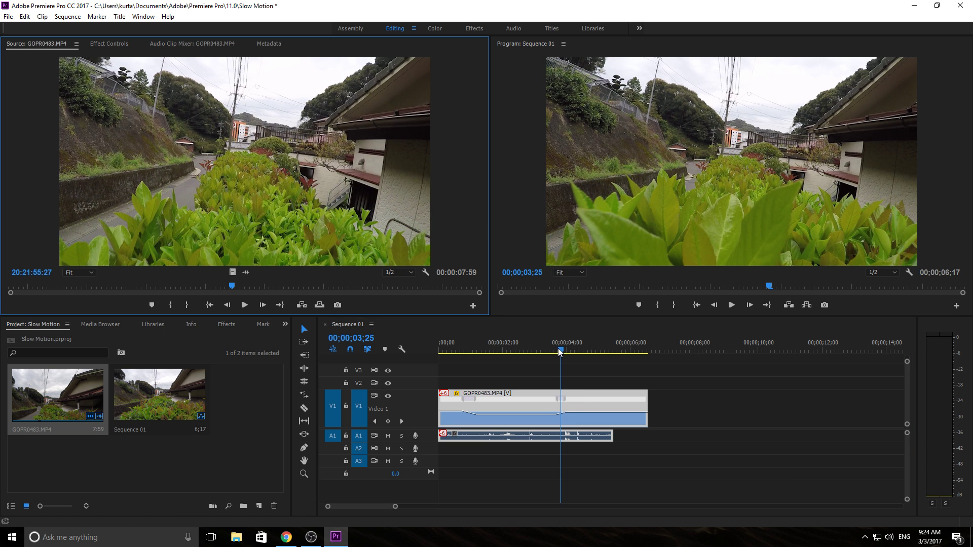
Step: Return to 00;00;00;25 and smooth the first speed ramp's transition by adjusting its ease handle
{"action": "left_click_drag", "start_coordinate": [560, 351], "coordinate": [465, 344]}
{"action": "key", "text": "space"}
{"action": "key", "text": "space"}
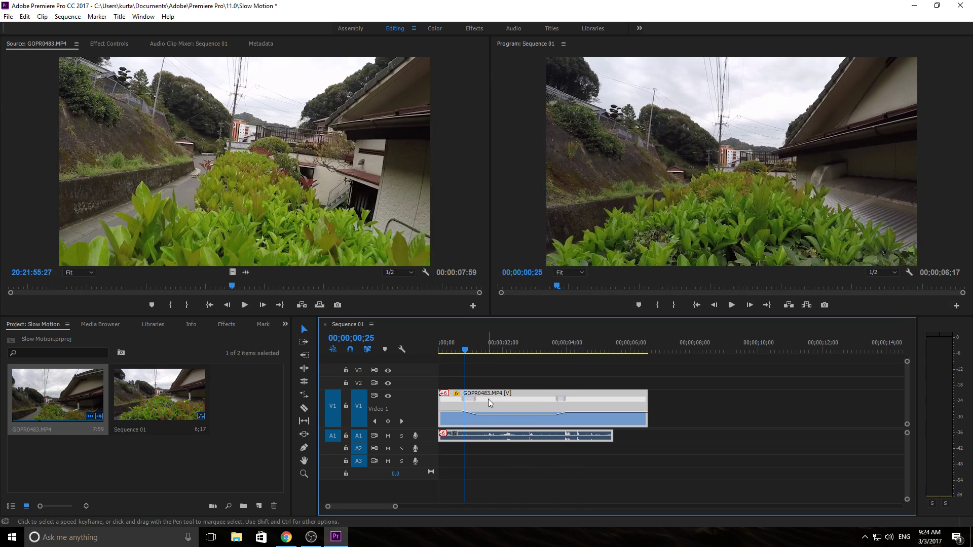
{"action": "left_click", "coordinate": [468, 398]}
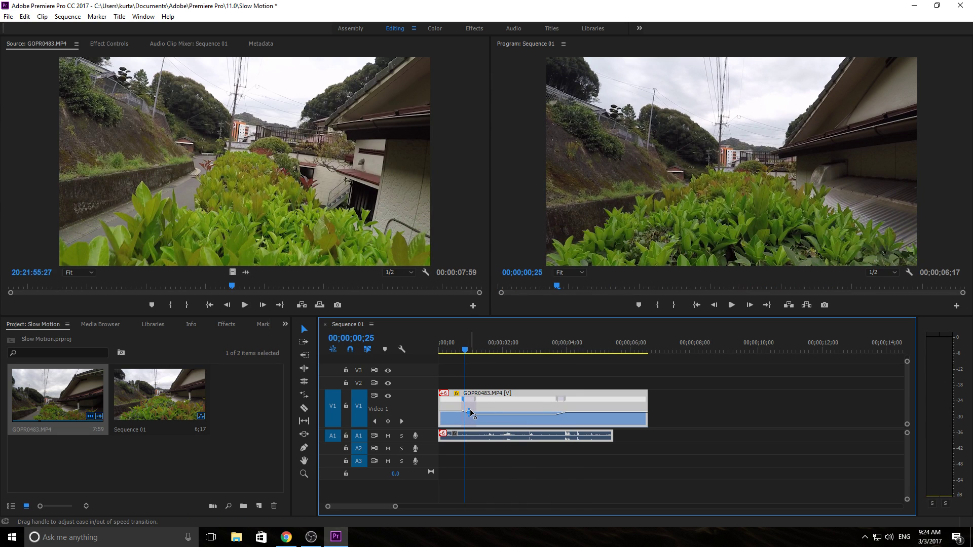
{"action": "left_click_drag", "start_coordinate": [469, 409], "coordinate": [481, 411]}
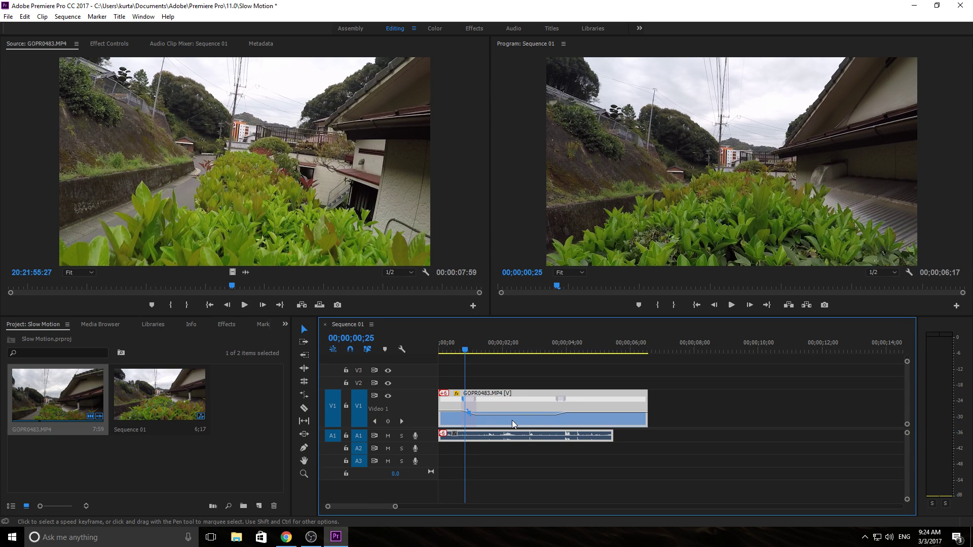
{"action": "left_click", "coordinate": [549, 457]}
{"action": "scroll", "coordinate": [466, 424], "scroll_direction": "up", "scroll_amount": 3}
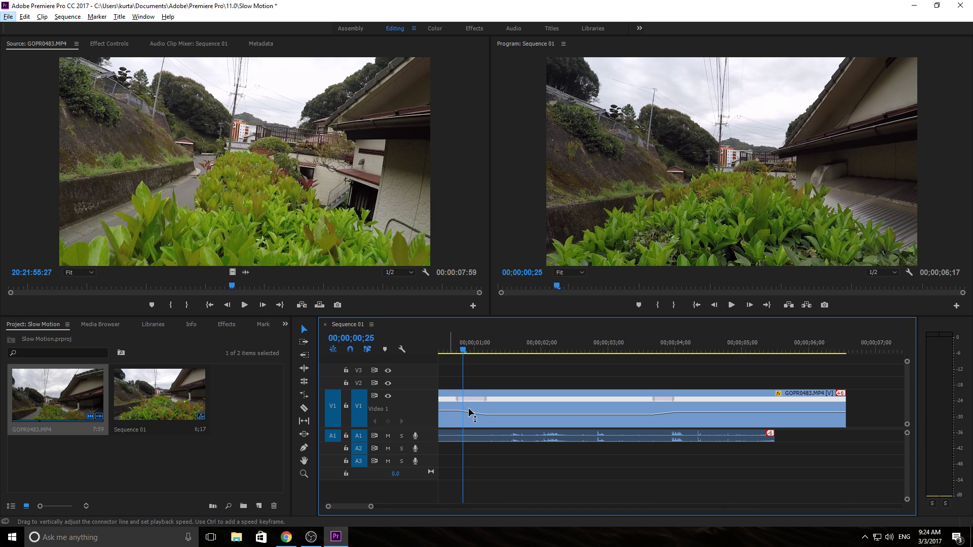
{"action": "left_click", "coordinate": [484, 416]}
{"action": "left_click_drag", "start_coordinate": [483, 413], "coordinate": [485, 411]}
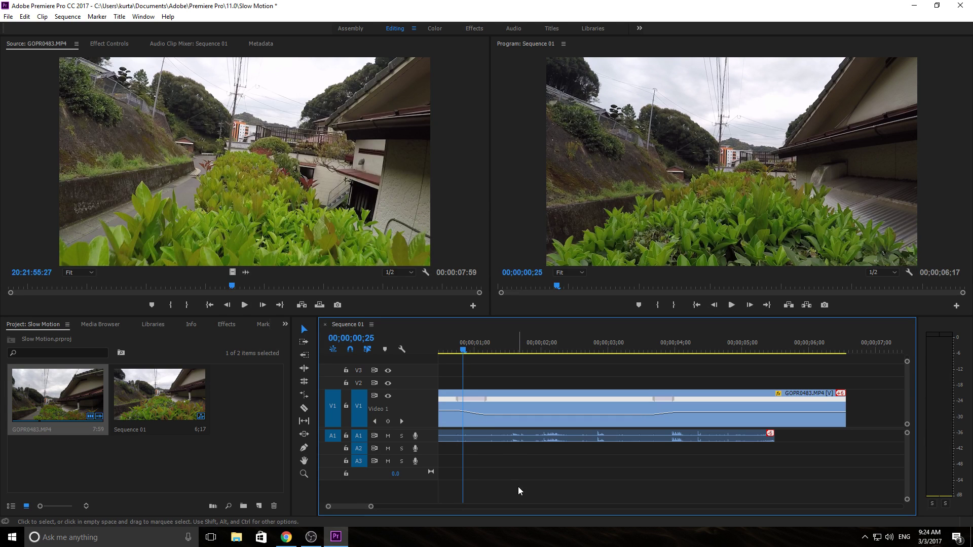
Step: Lengthen the first speed ramp while lowering the speed after it, and smooth its ease curve
{"action": "left_click", "coordinate": [486, 411]}
{"action": "left_click_drag", "start_coordinate": [488, 415], "coordinate": [462, 418]}
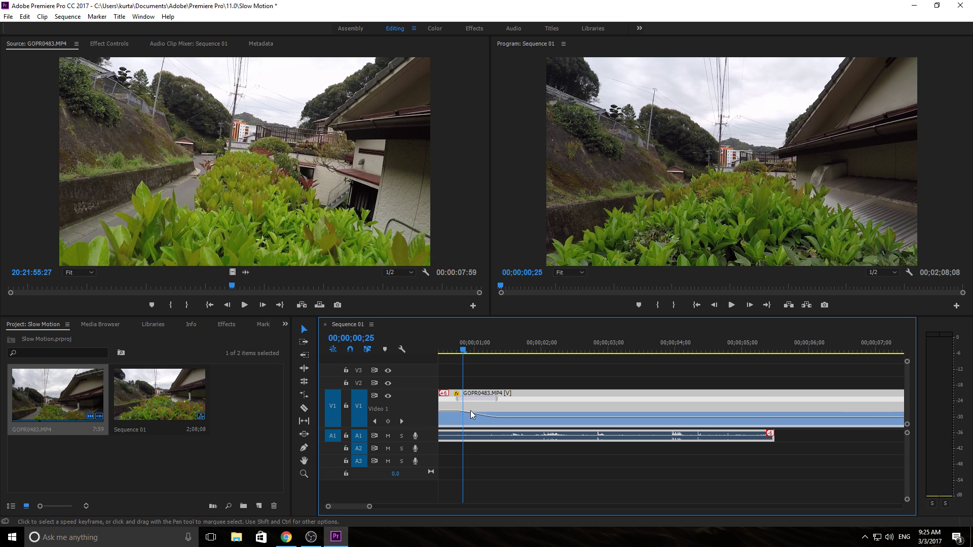
{"action": "left_click", "coordinate": [486, 399]}
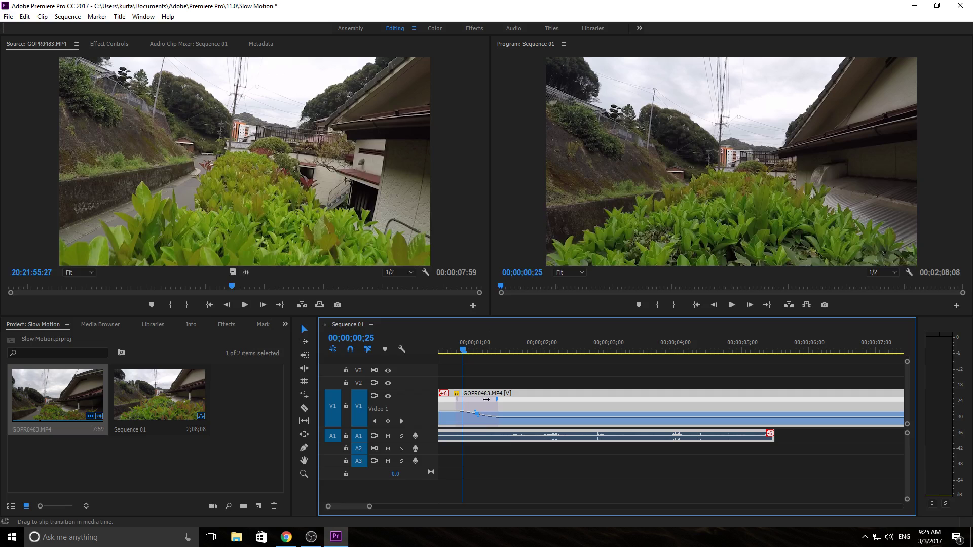
{"action": "left_click_drag", "start_coordinate": [480, 421], "coordinate": [472, 428]}
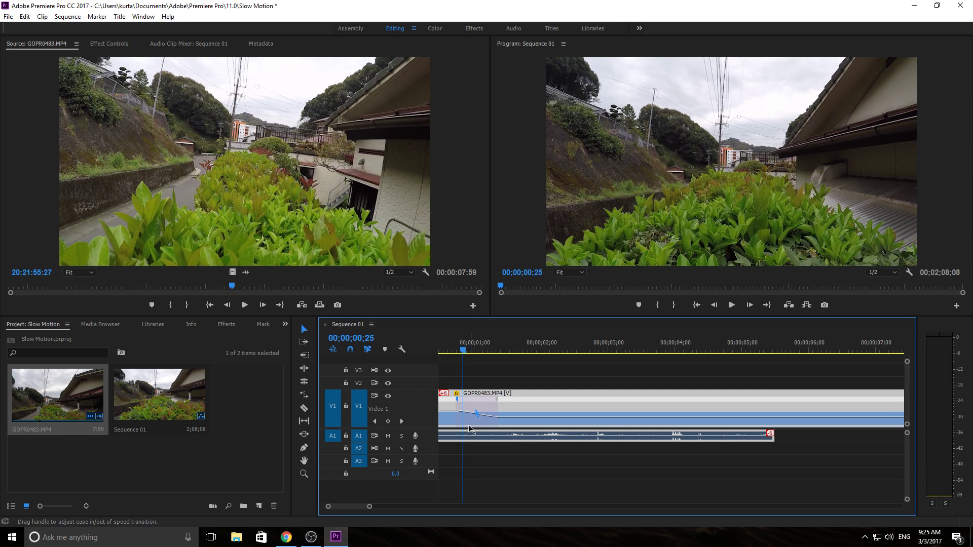
{"action": "scroll", "coordinate": [453, 434], "scroll_direction": "up", "scroll_amount": 2}
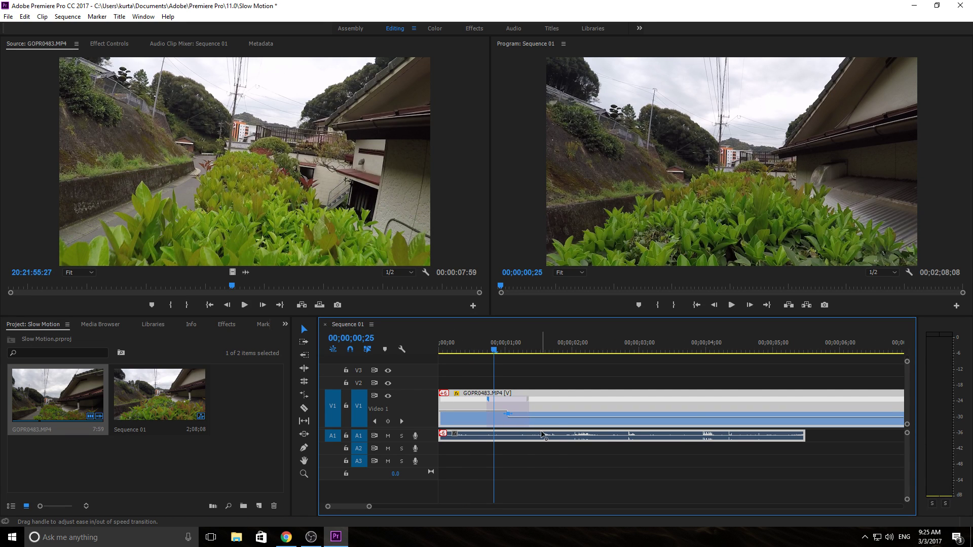
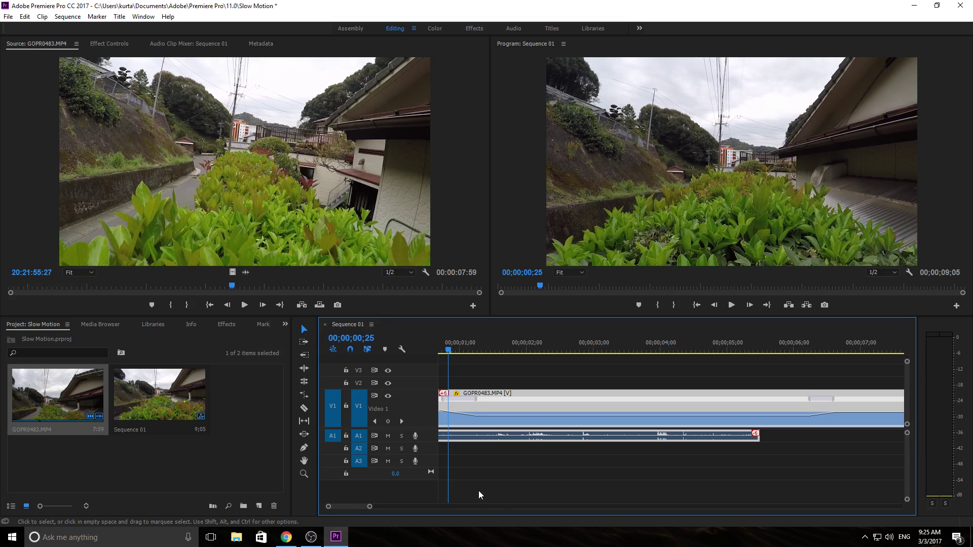
Step: Unlink the audio from the GOPR0483.MP4 clip and delete the audio from the A1 track
{"action": "scroll", "coordinate": [552, 490], "scroll_direction": "down", "scroll_amount": 5, "text": "alt"}
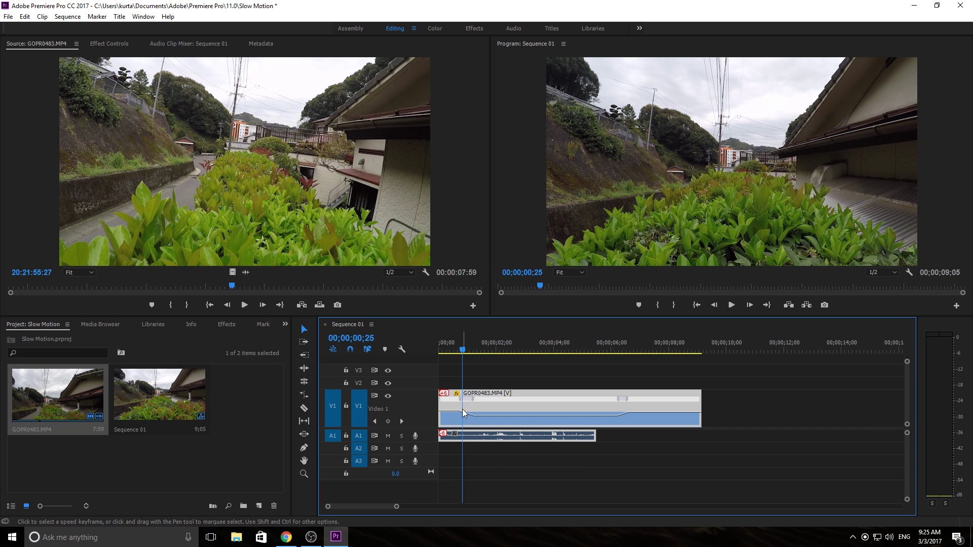
{"action": "right_click", "coordinate": [545, 440]}
{"action": "left_click", "coordinate": [584, 195]}
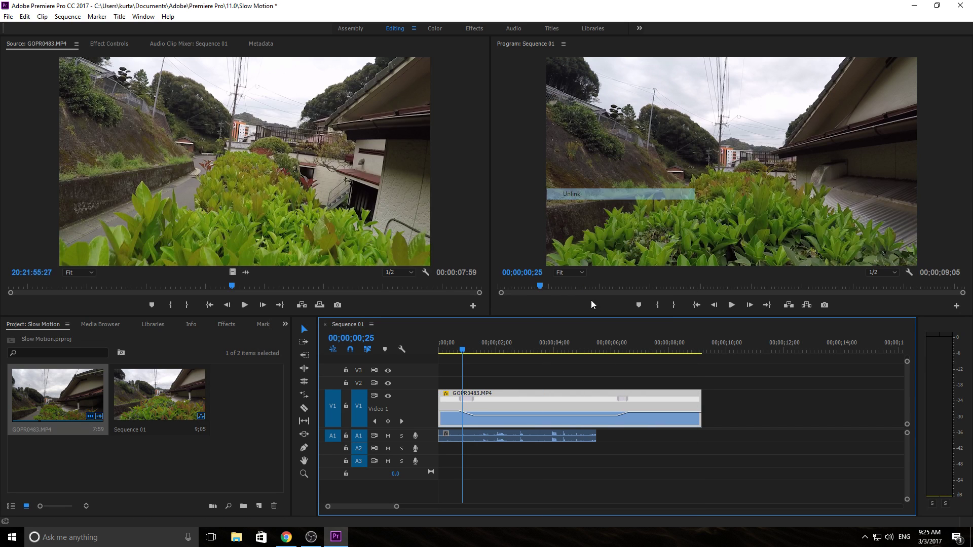
{"action": "left_click", "coordinate": [553, 438]}
{"action": "key", "text": "Delete"}
Step: Play the sequence from the first speed ramp through the slow section to review the motion
{"action": "left_click_drag", "start_coordinate": [463, 357], "coordinate": [470, 358]}
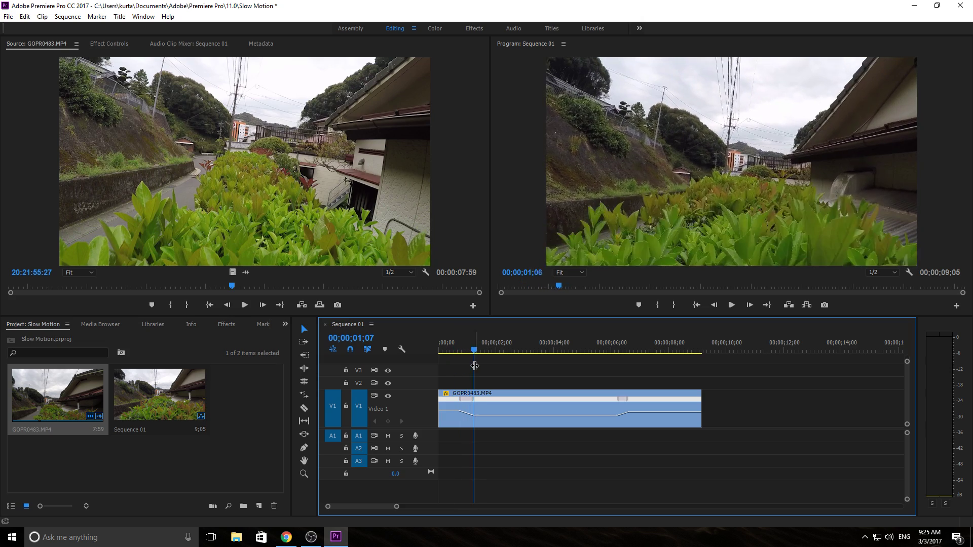
{"action": "key", "text": "space"}
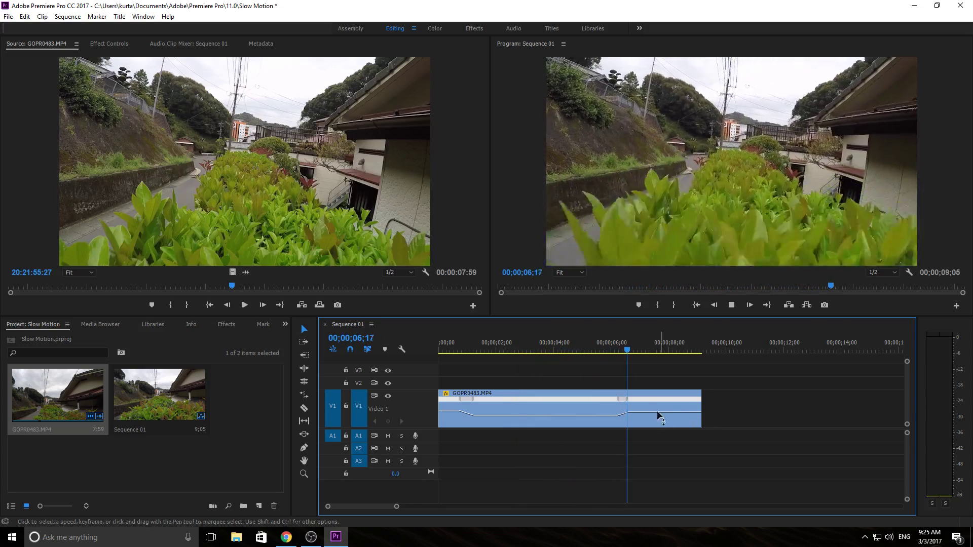
{"action": "left_click_drag", "start_coordinate": [621, 352], "coordinate": [488, 345]}
{"action": "key", "text": "space"}
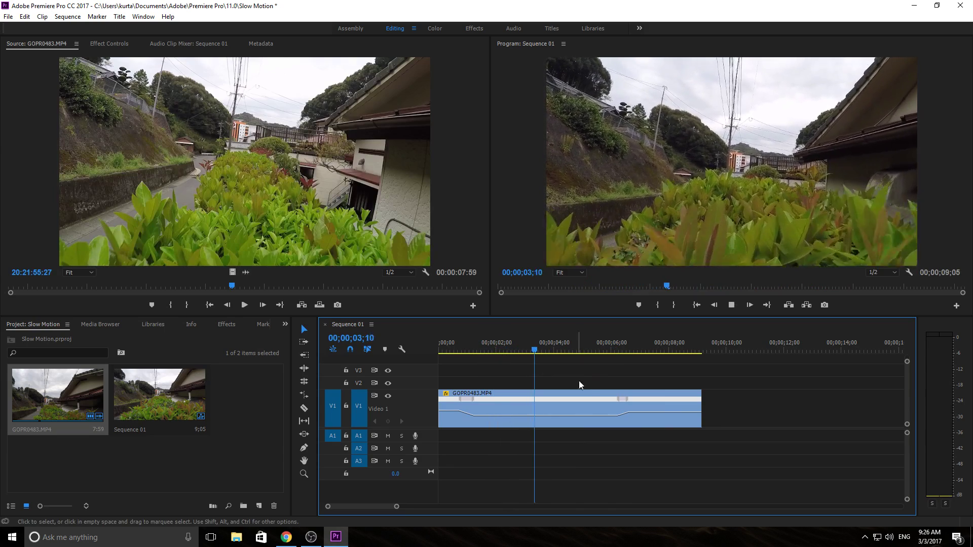
{"action": "key", "text": "space"}
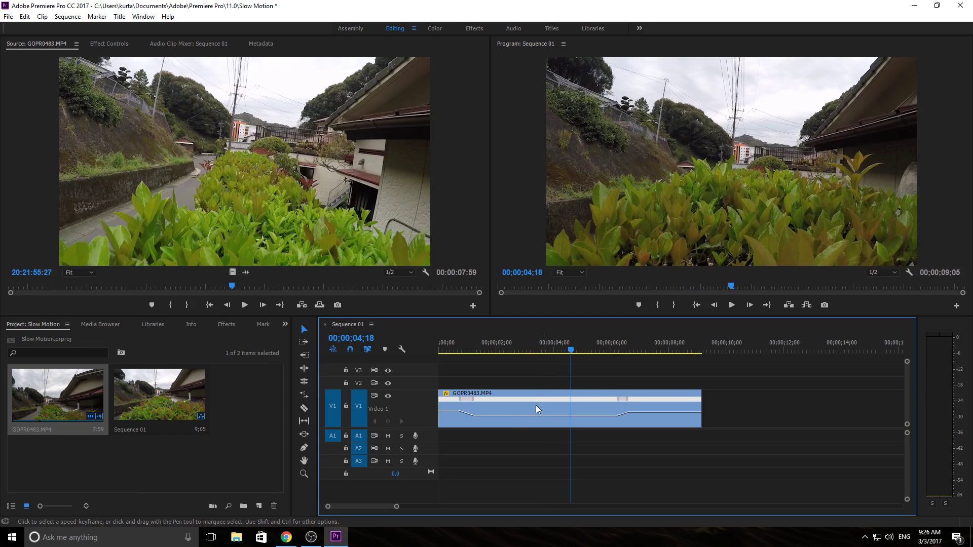
Step: Set the video clip's Time Interpolation to Optical Flow
{"action": "left_click", "coordinate": [519, 412]}
{"action": "right_click", "coordinate": [521, 400]}
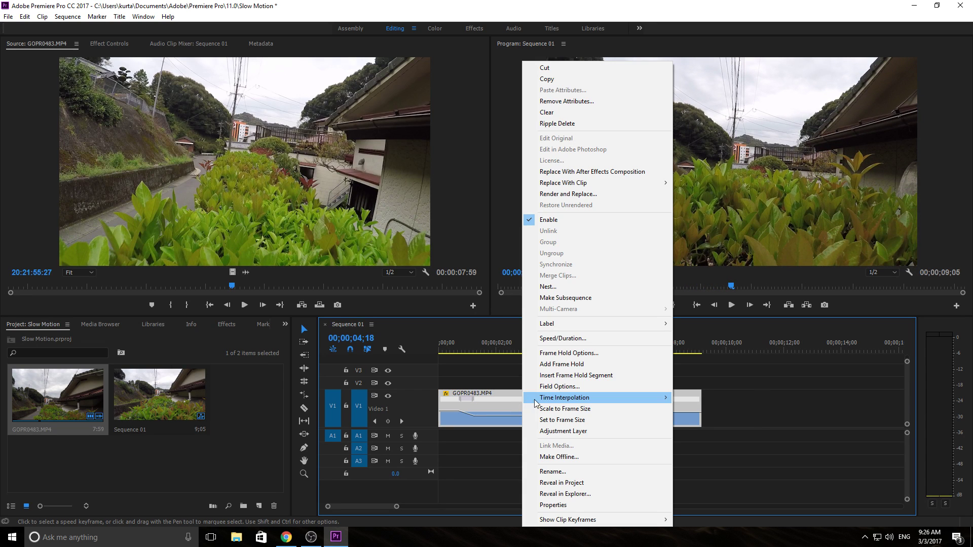
{"action": "mouse_move", "coordinate": [569, 404]}
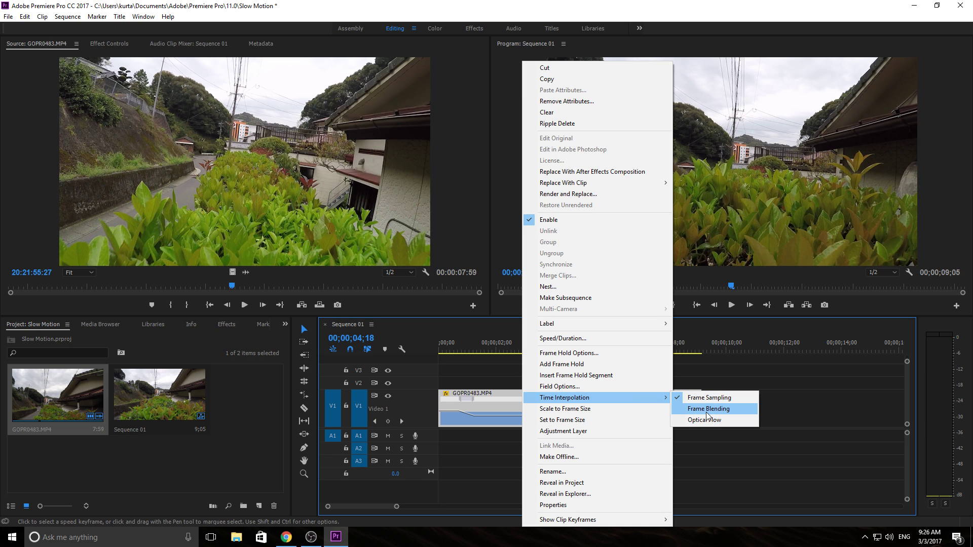
{"action": "left_click", "coordinate": [734, 424]}
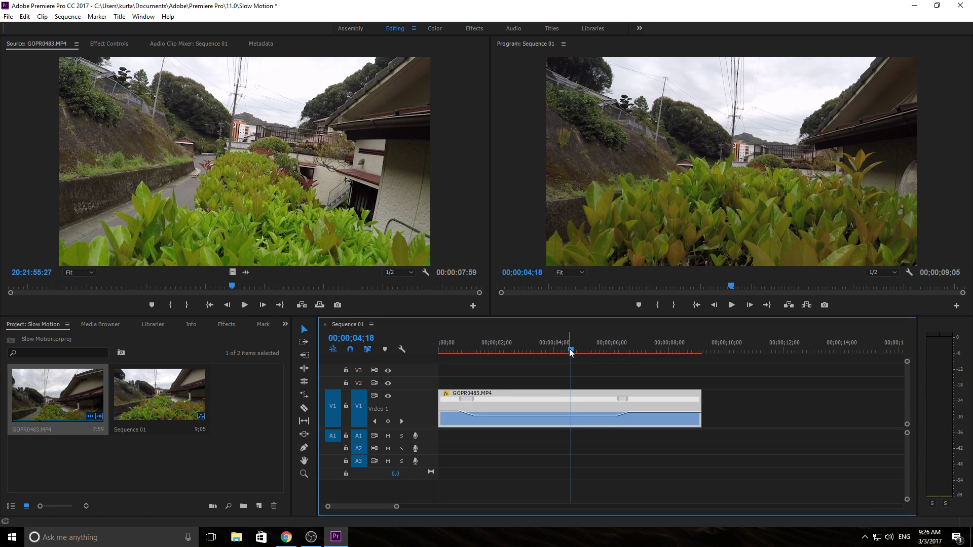
Step: Preview the unrendered Optical Flow slow motion from the first speed ramp into the slow section
{"action": "left_click_drag", "start_coordinate": [570, 352], "coordinate": [463, 345]}
{"action": "key", "text": "space"}
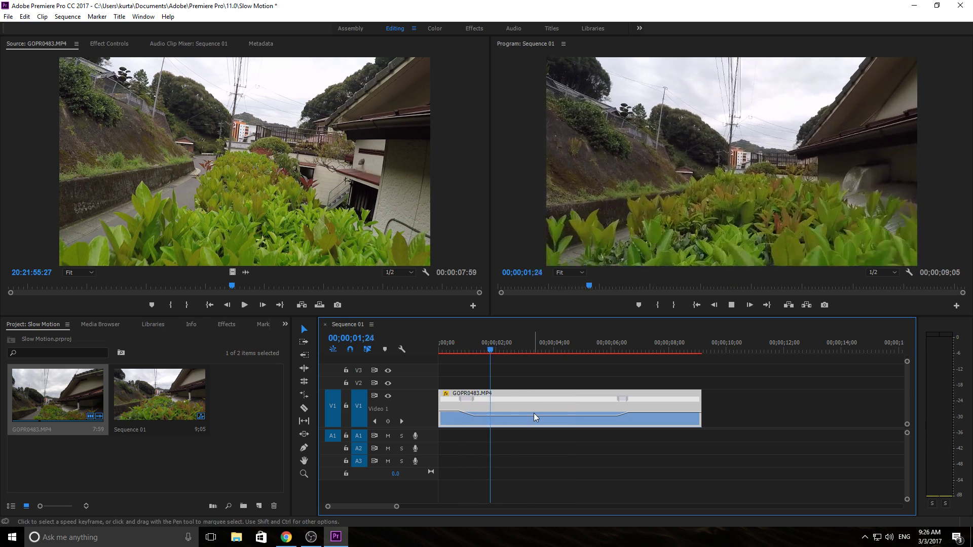
{"action": "key", "text": "space"}
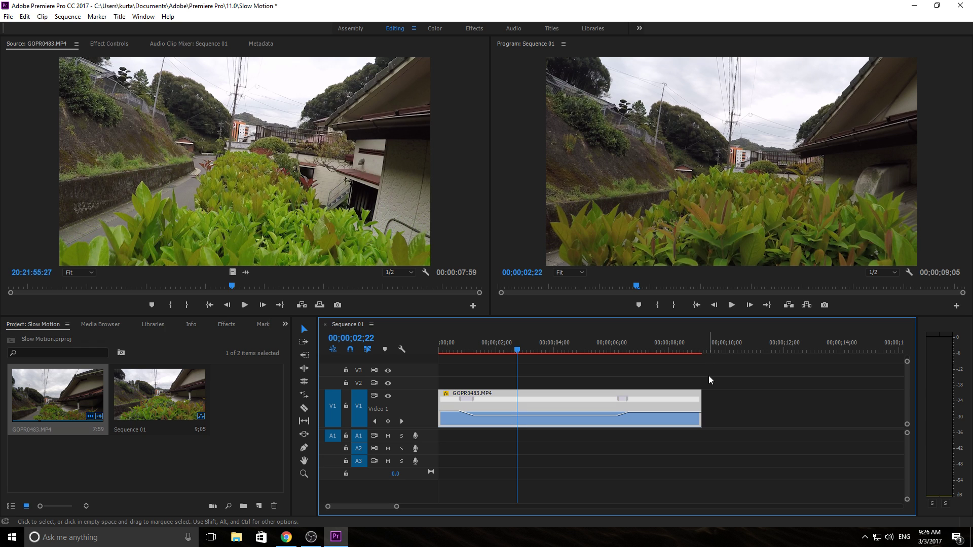
Step: Deselect the clip, render the sequence preview and play the rendered result through both speed ramps
{"action": "left_click_drag", "start_coordinate": [708, 376], "coordinate": [621, 461]}
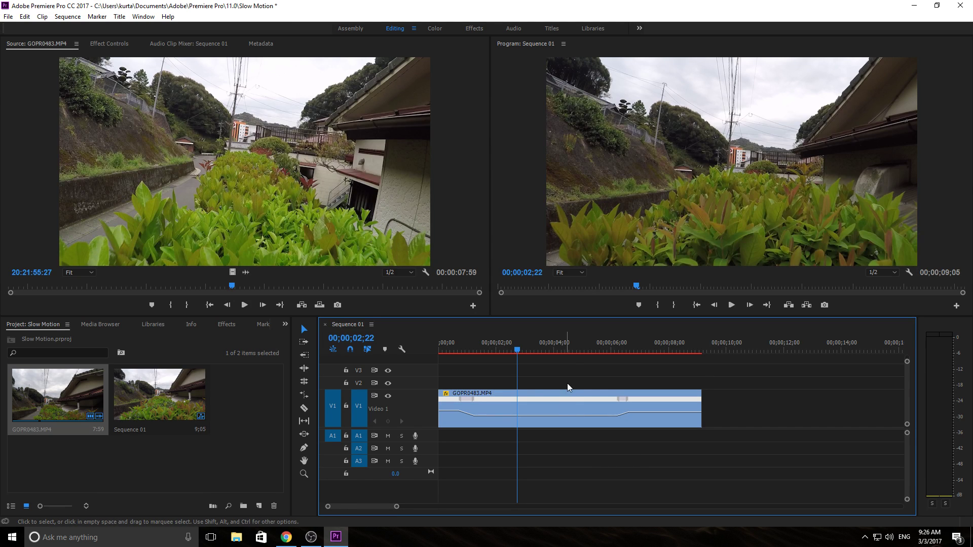
{"action": "key", "text": "Return"}
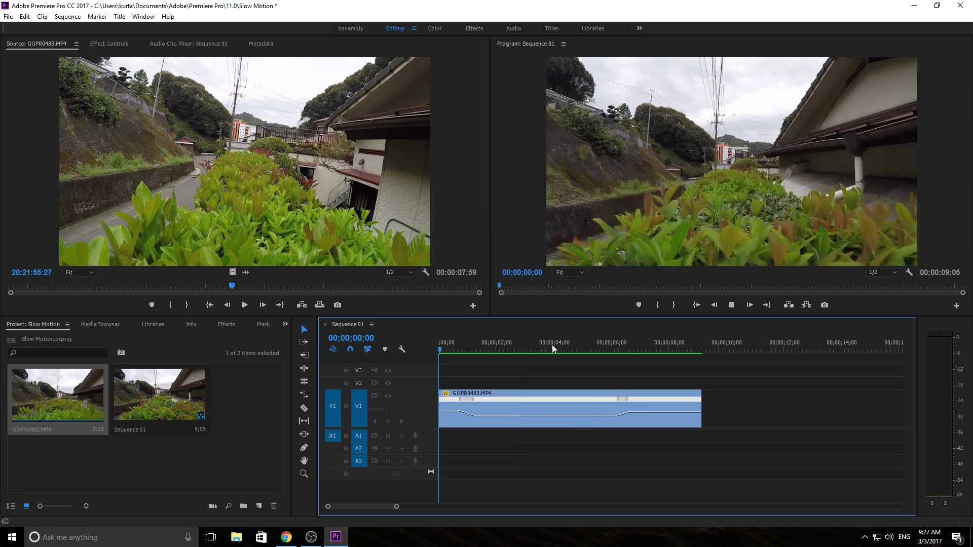
{"action": "key", "text": "space"}
{"action": "left_click_drag", "start_coordinate": [503, 353], "coordinate": [462, 342]}
{"action": "key", "text": "space"}
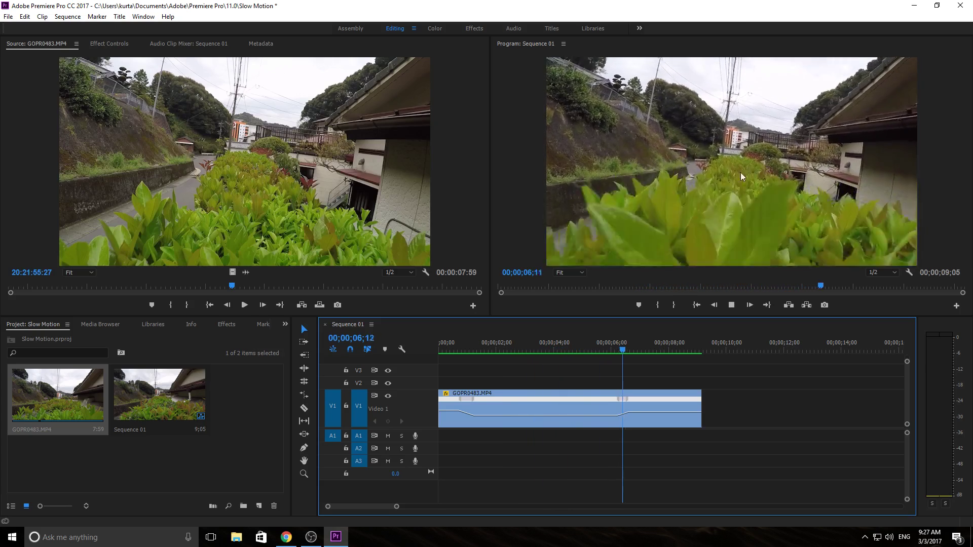
{"action": "left_click_drag", "start_coordinate": [482, 344], "coordinate": [430, 344]}
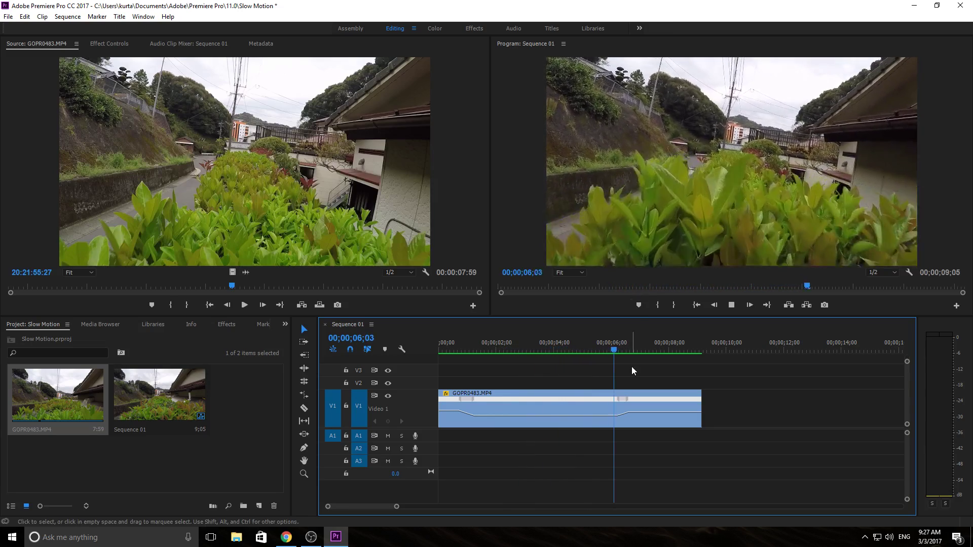
Step: Lengthen the second speed ramp by moving its starting keyframe earlier, to just before 00;00;04;00
{"action": "left_click_drag", "start_coordinate": [594, 348], "coordinate": [522, 346]}
{"action": "left_click_drag", "start_coordinate": [624, 403], "coordinate": [551, 402]}
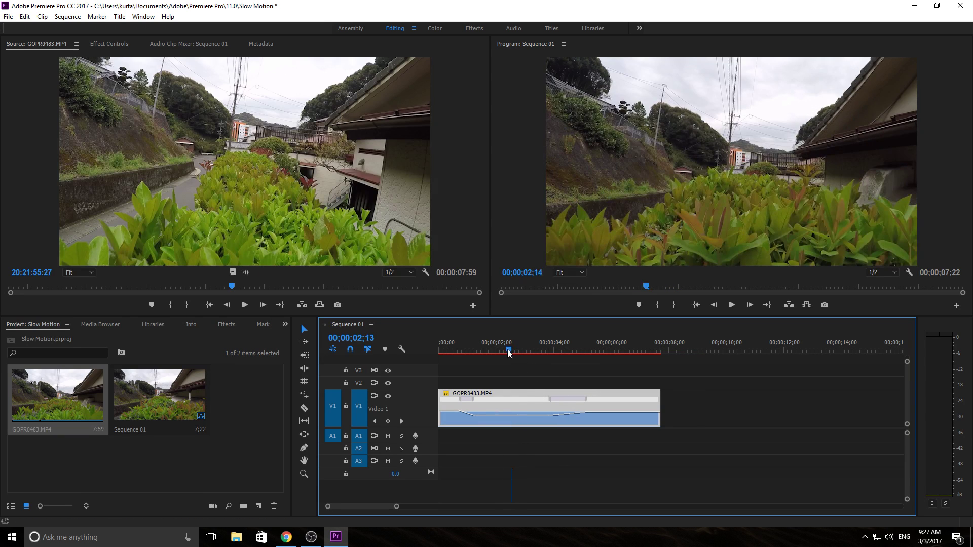
Step: Render the sequence preview from the start and play the rendered result through the lengthened second speed ramp
{"action": "key", "text": "Home"}
{"action": "key", "text": "space"}
{"action": "key", "text": "Return"}
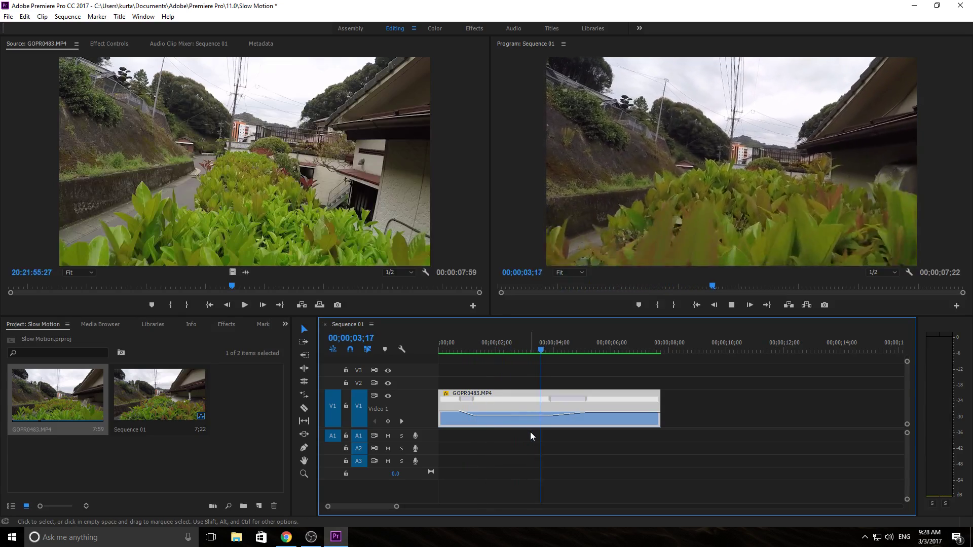
{"action": "key", "text": "space"}
Step: Lower the speed of the section between the two ramps further and trim the clip's end to 00;00;04;11
{"action": "left_click", "coordinate": [474, 404]}
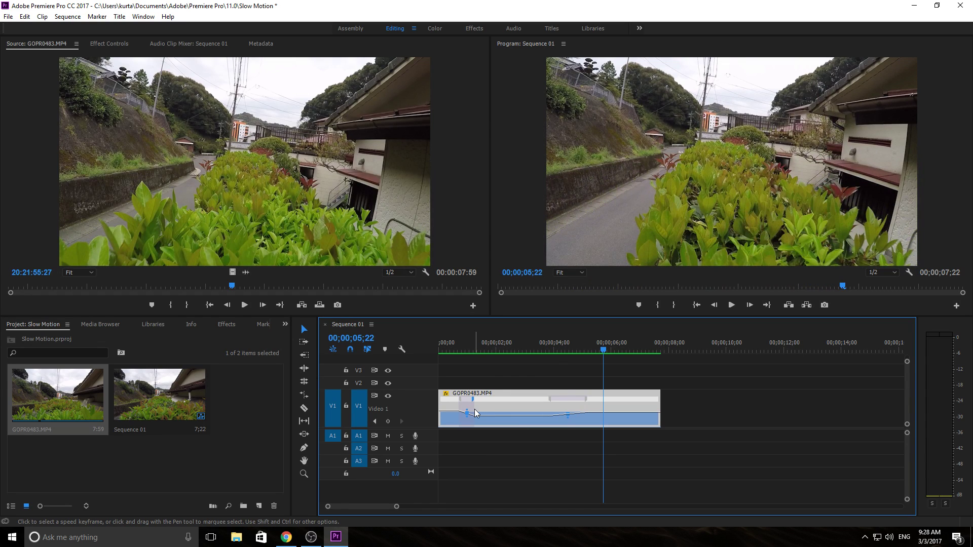
{"action": "left_click", "coordinate": [474, 417]}
{"action": "left_click", "coordinate": [475, 414]}
{"action": "left_click_drag", "start_coordinate": [476, 415], "coordinate": [476, 440]}
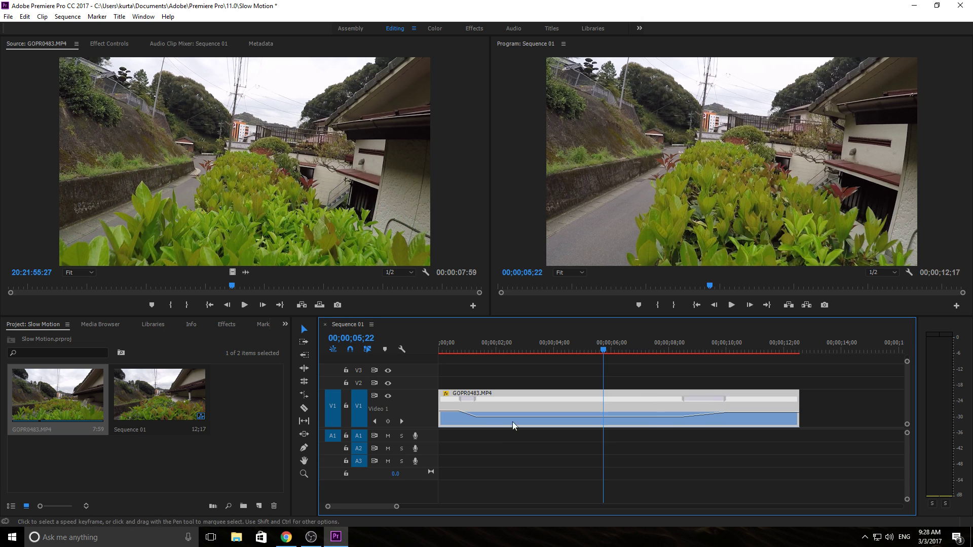
{"action": "left_click_drag", "start_coordinate": [798, 413], "coordinate": [563, 416]}
Step: Preview the unrendered slower section, and render the trimmed sequence to play it through to its end
{"action": "left_click_drag", "start_coordinate": [499, 350], "coordinate": [462, 347]}
{"action": "key", "text": "space"}
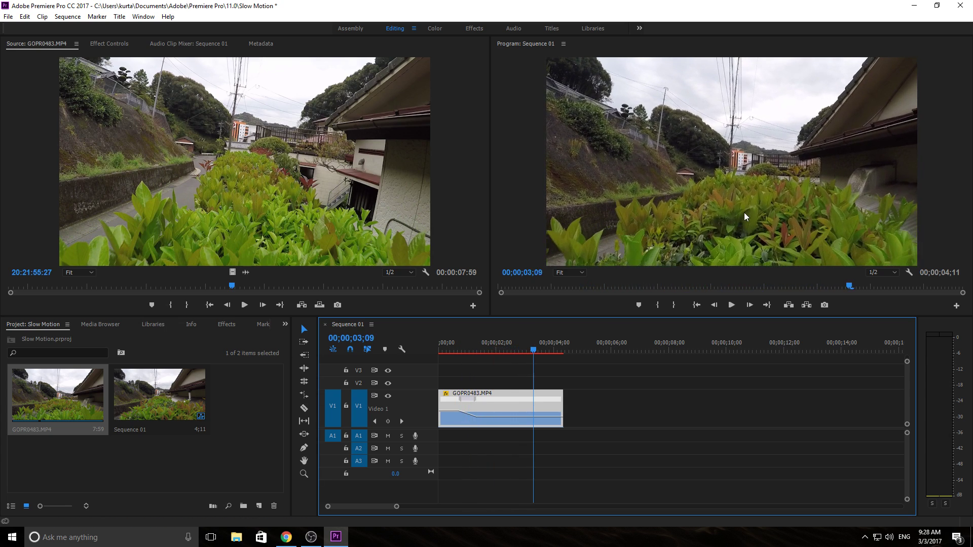
{"action": "key", "text": "Return"}
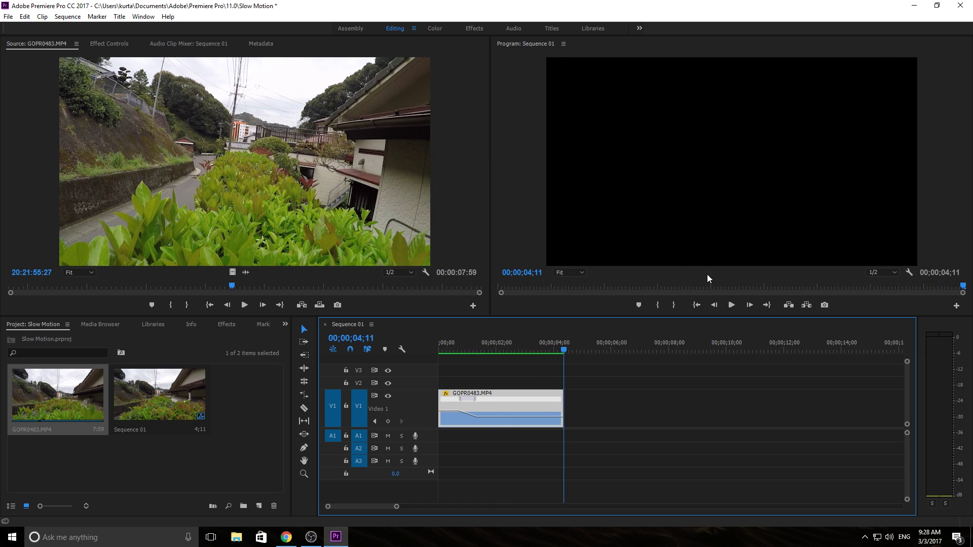
{"action": "key", "text": "ctrl+s"}
Step: Scrub and replay the rendered clip through the speed ramp and slow section to examine the Optical Flow motion for artifacts
{"action": "left_click_drag", "start_coordinate": [535, 347], "coordinate": [506, 357]}
{"action": "left_click_drag", "start_coordinate": [514, 358], "coordinate": [483, 384]}
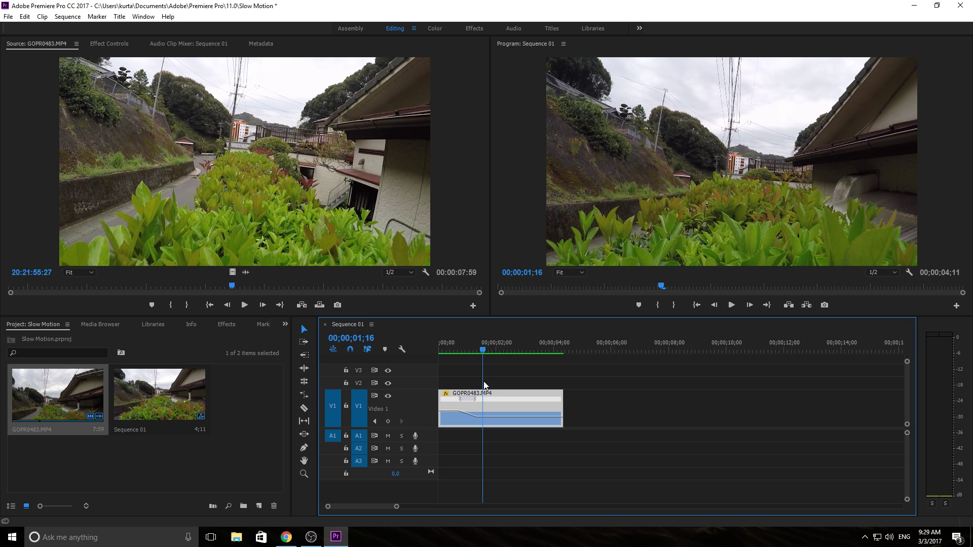
{"action": "left_click_drag", "start_coordinate": [484, 385], "coordinate": [478, 385]}
{"action": "key", "text": "space"}
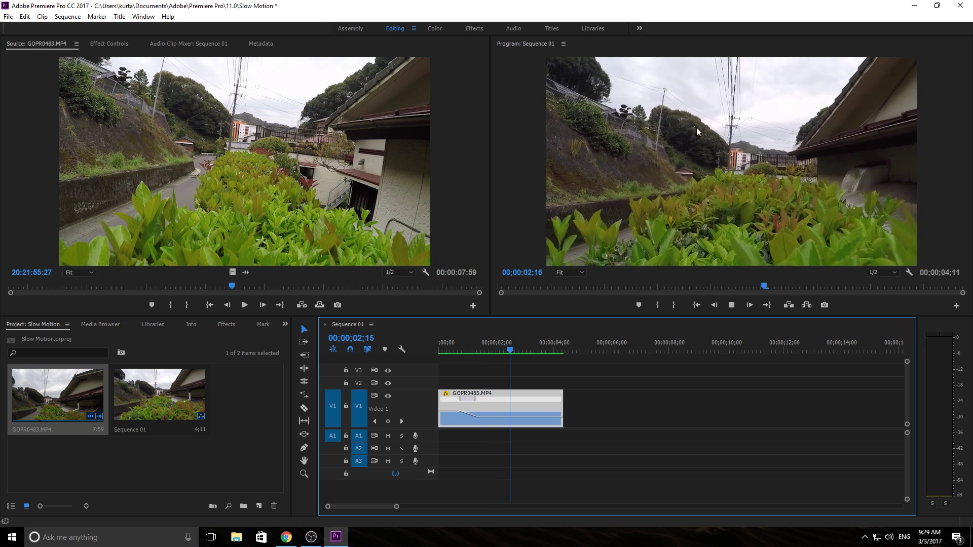
{"action": "key", "text": "space"}
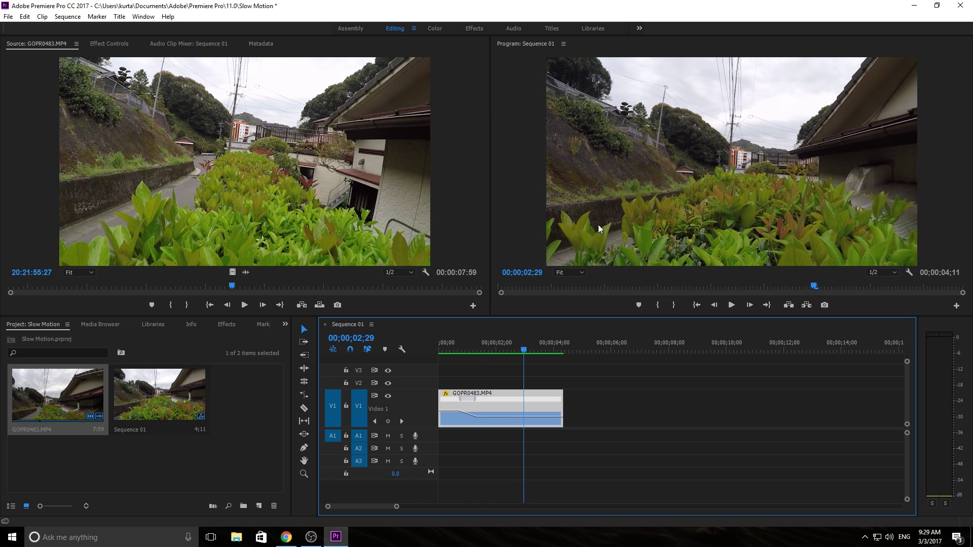
{"action": "left_click", "coordinate": [476, 350]}
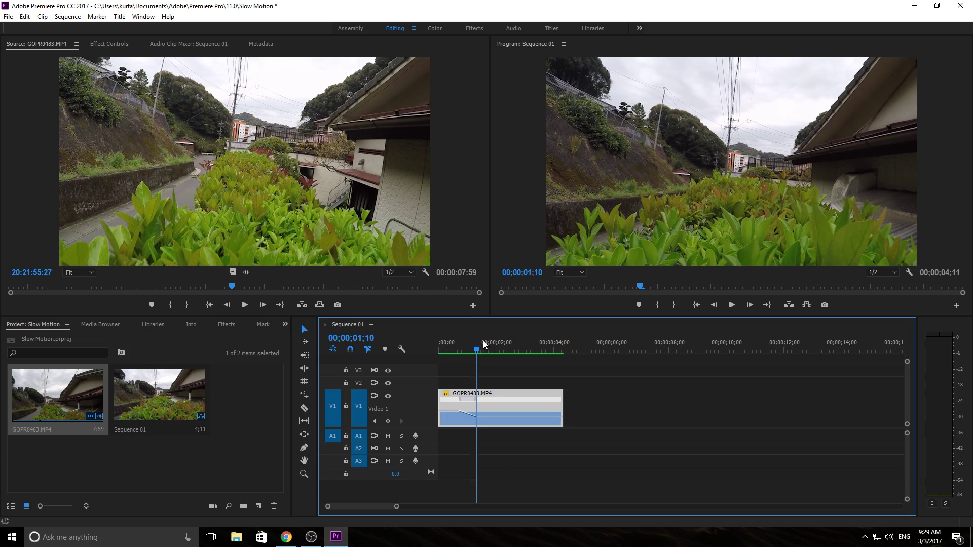
{"action": "left_click_drag", "start_coordinate": [484, 343], "coordinate": [445, 351]}
{"action": "key", "text": "space"}
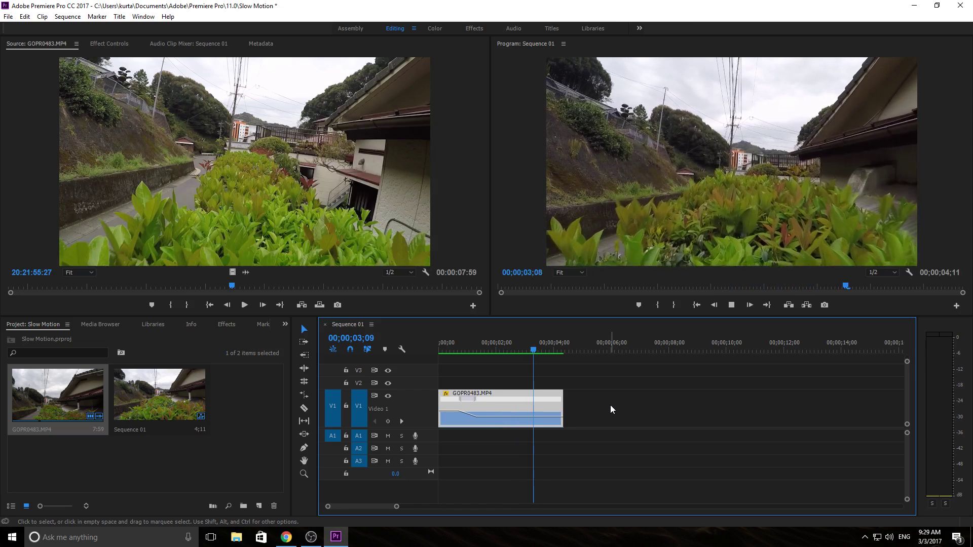
{"action": "key", "text": "space"}
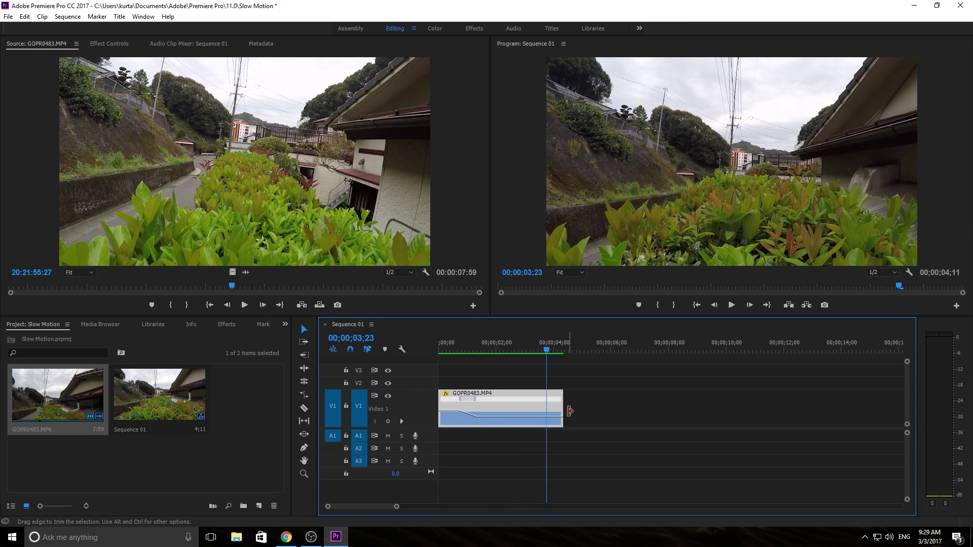